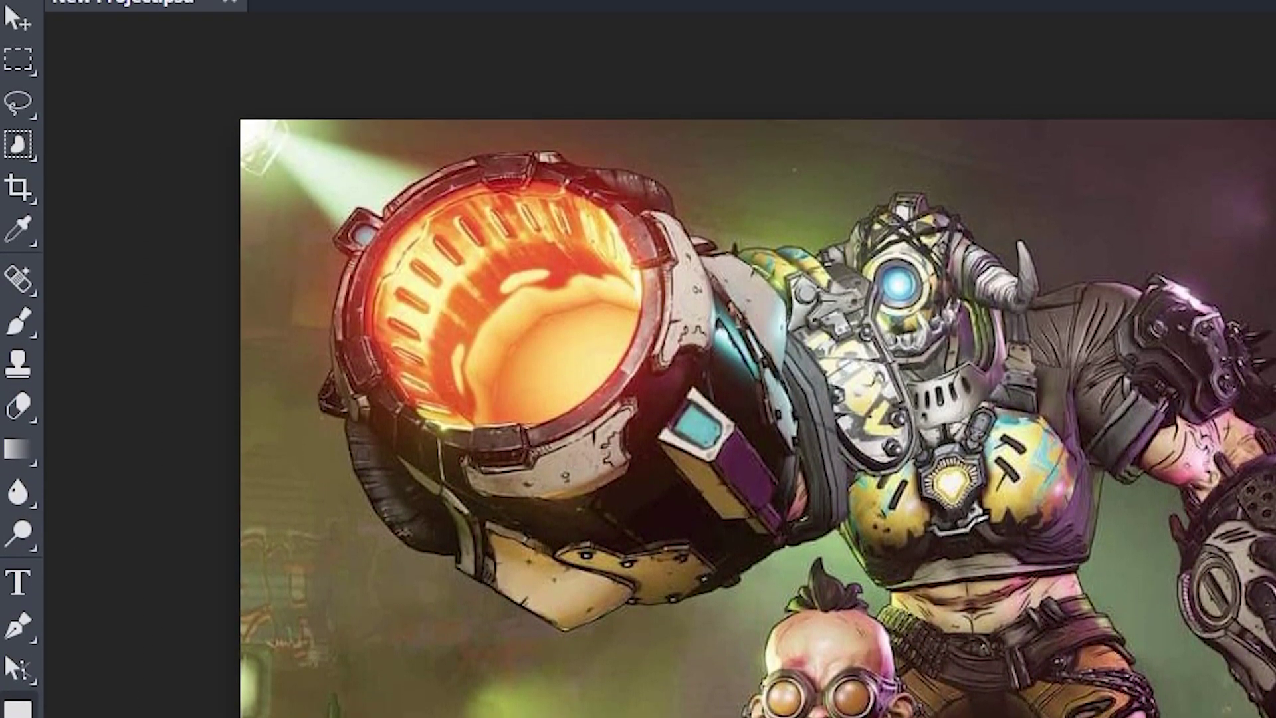
- Set the rectangle shape to no fill with a solid white 48 pt stroke
click(212, 75)
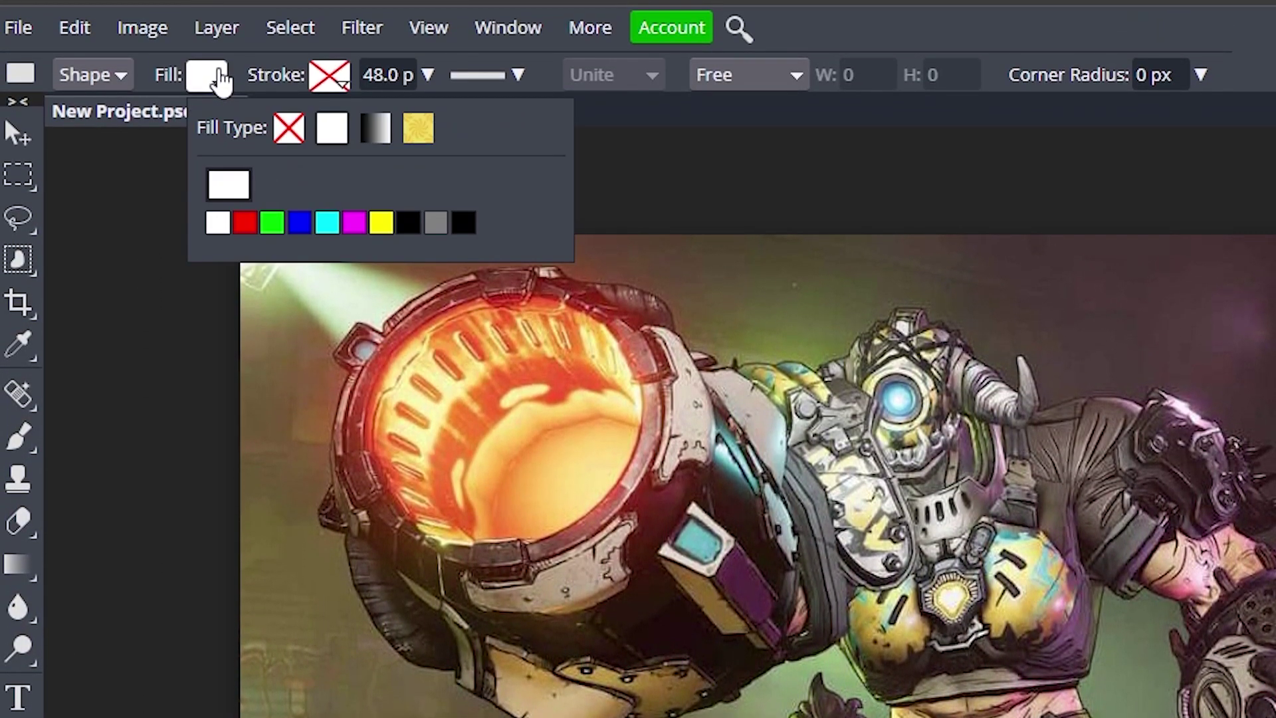
click(291, 129)
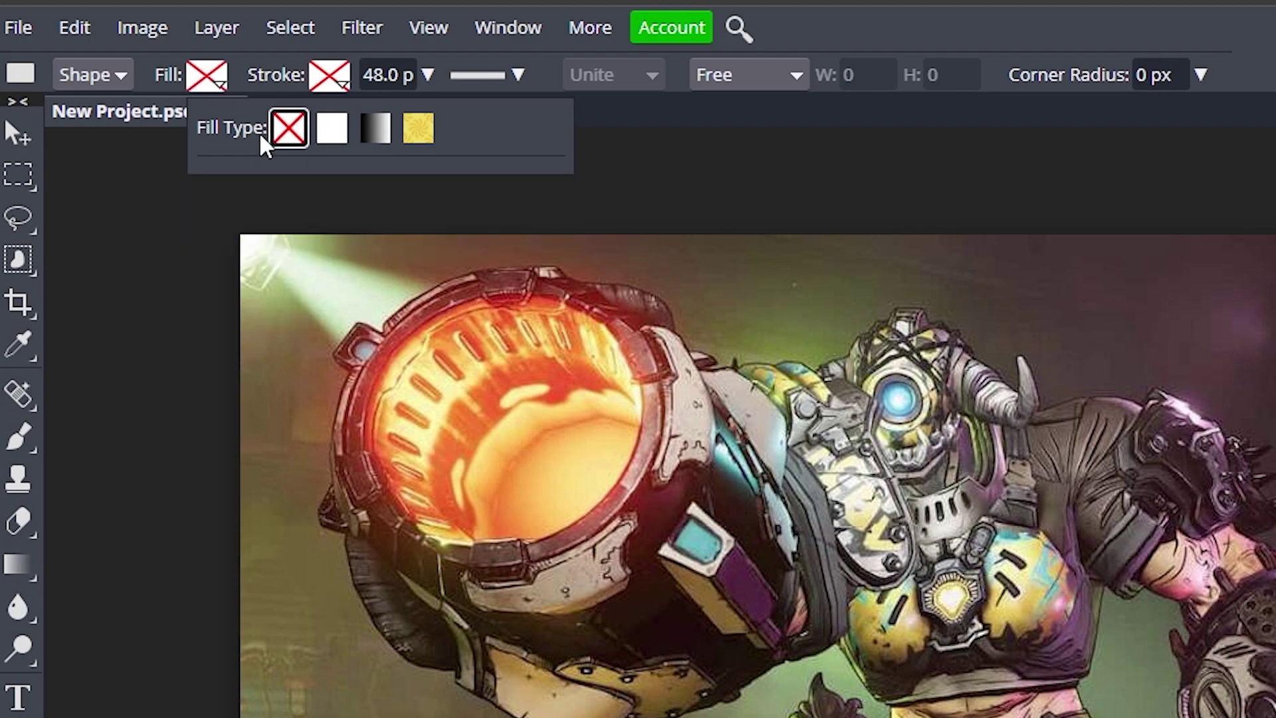
click(332, 78)
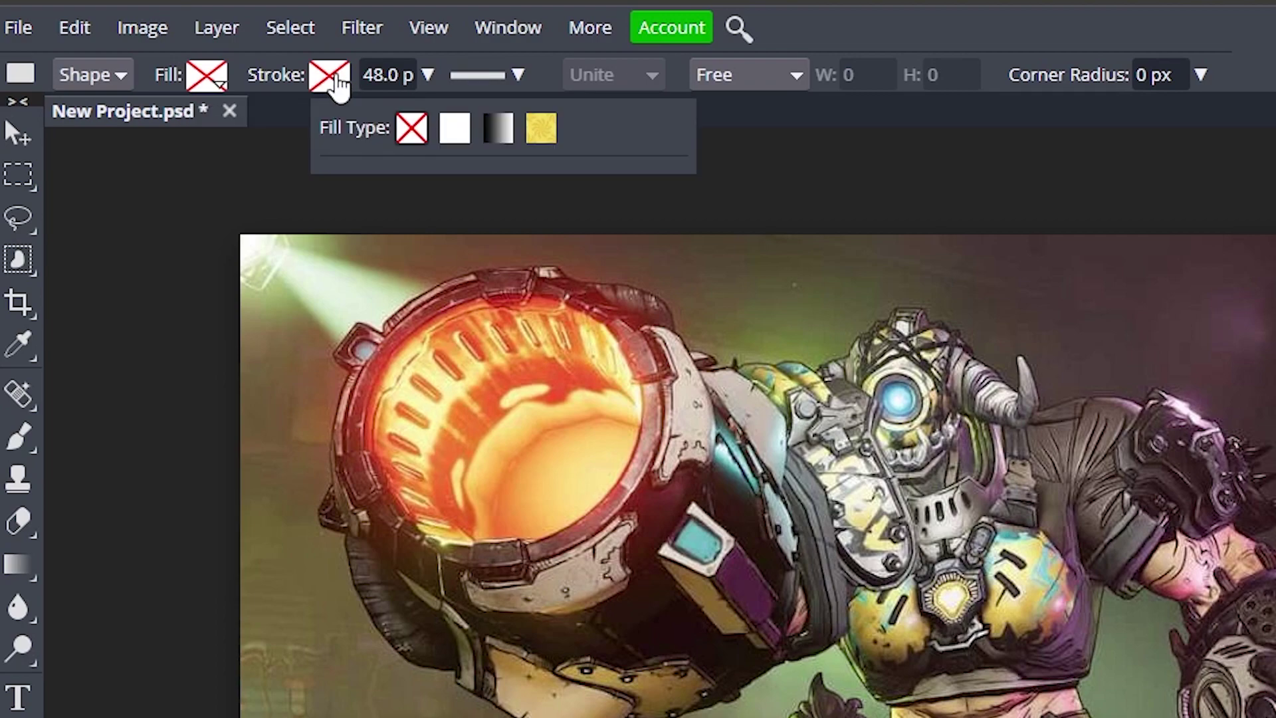
click(457, 130)
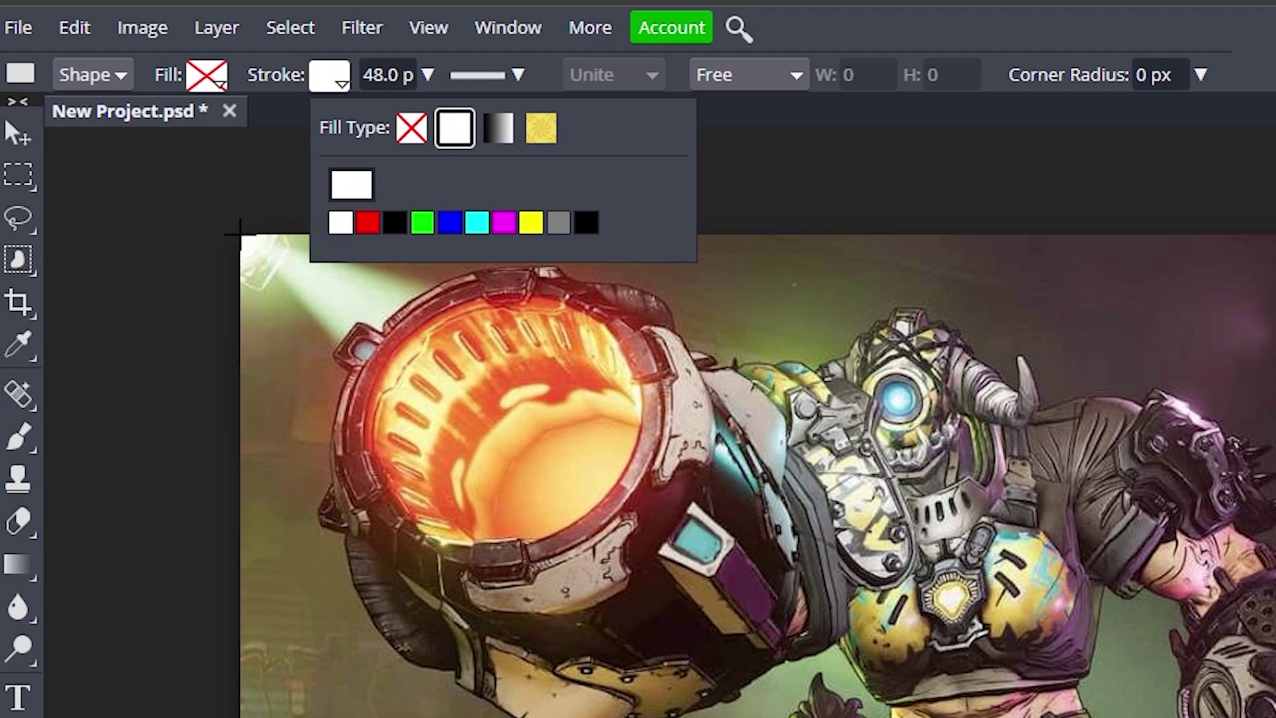
- Drag the rectangle from the artwork's top-left corner out to its bottom-right edge
drag(240, 234, 750, 580)
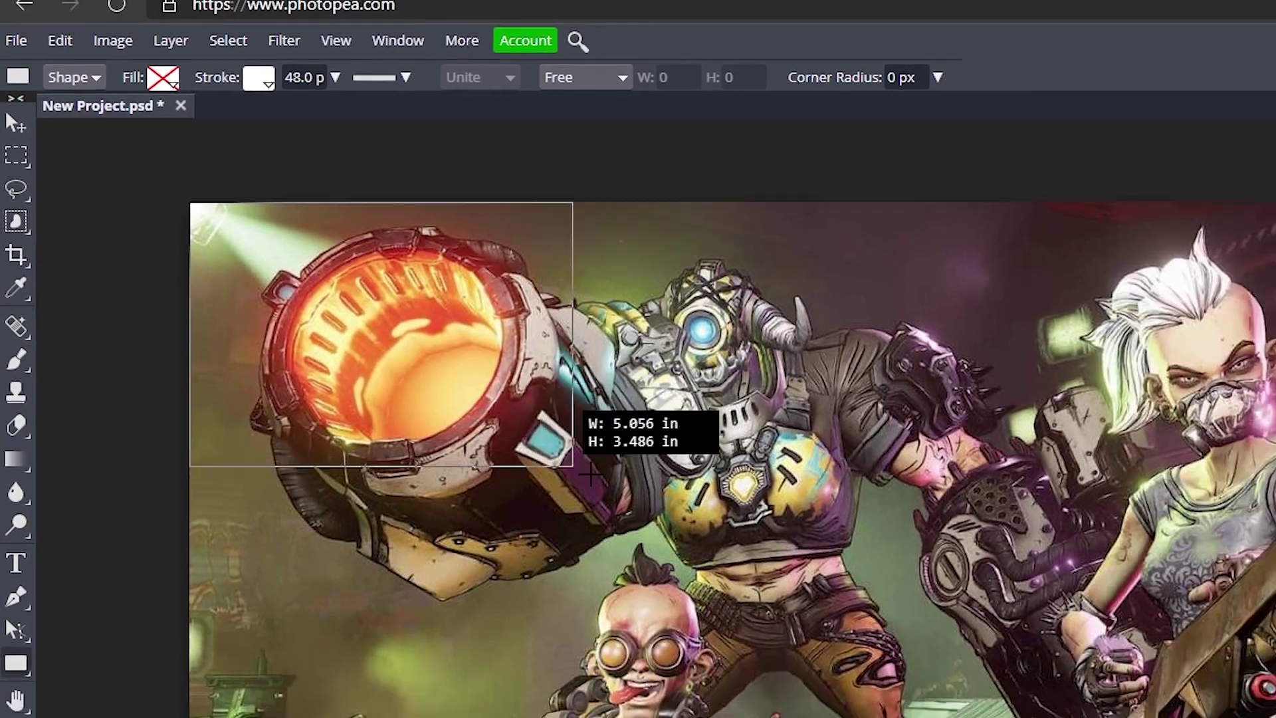
drag(589, 473, 1275, 717)
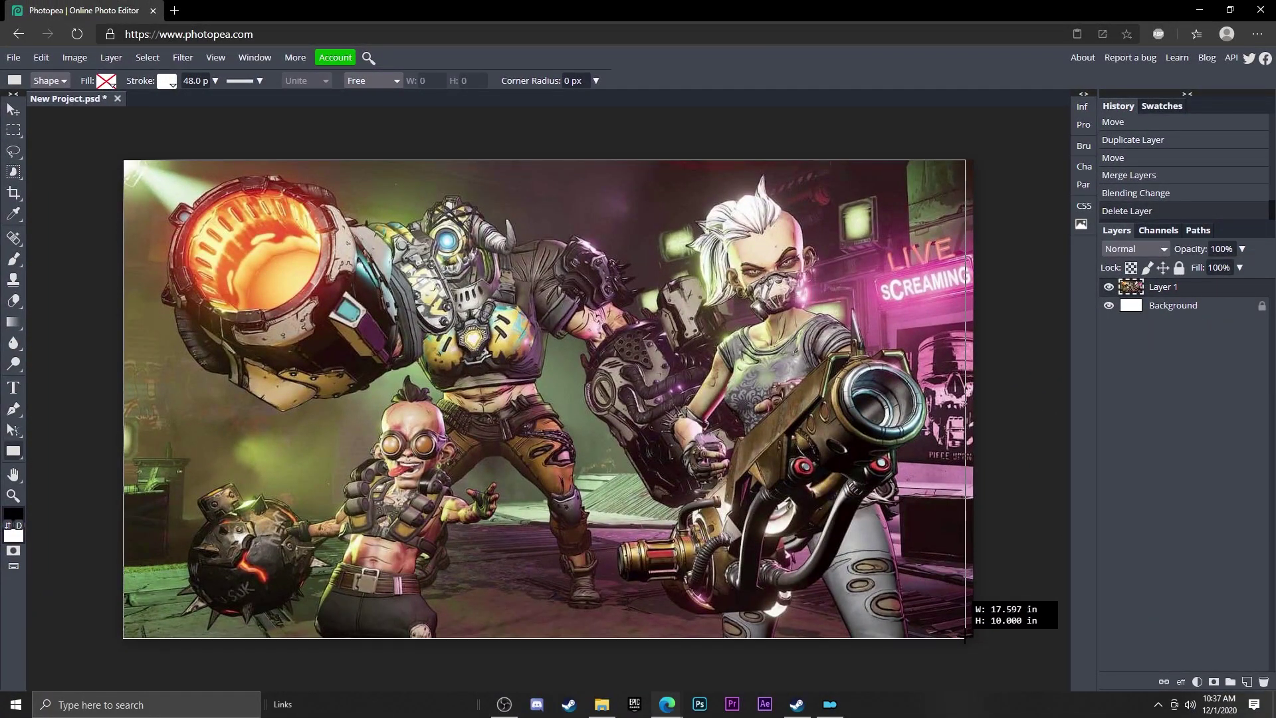
drag(965, 637, 973, 638)
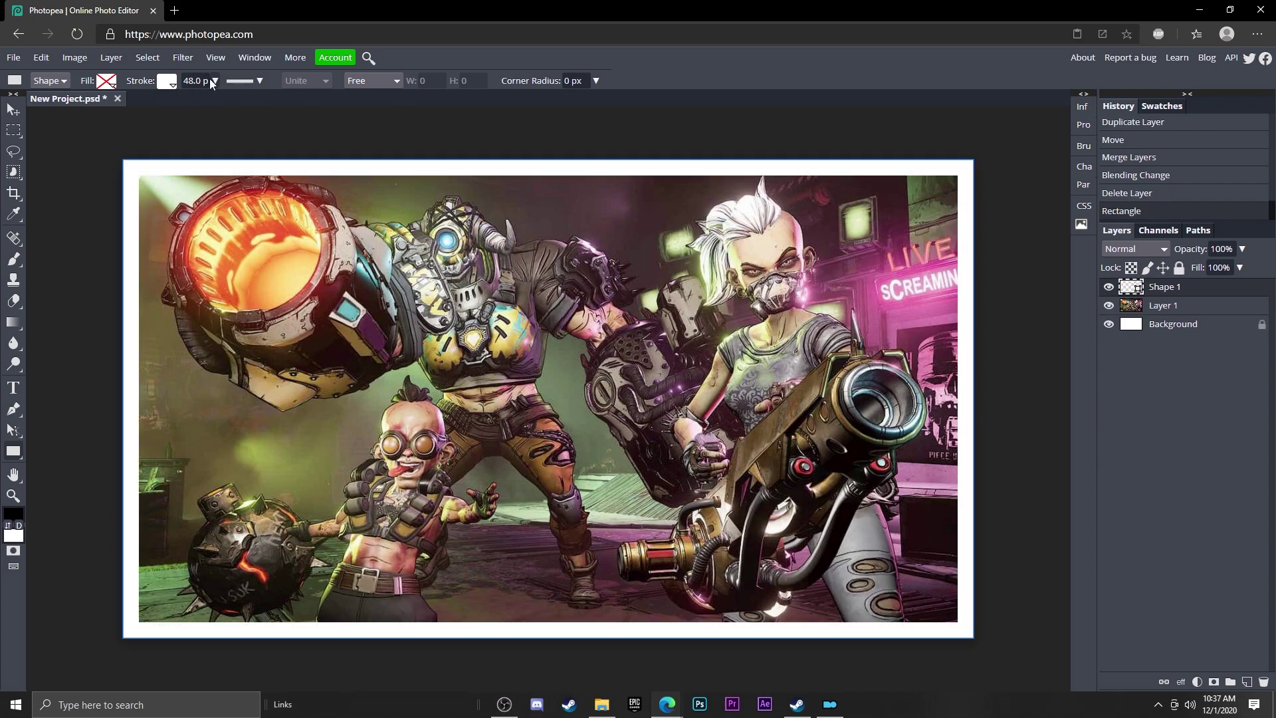
drag(203, 100, 197, 100)
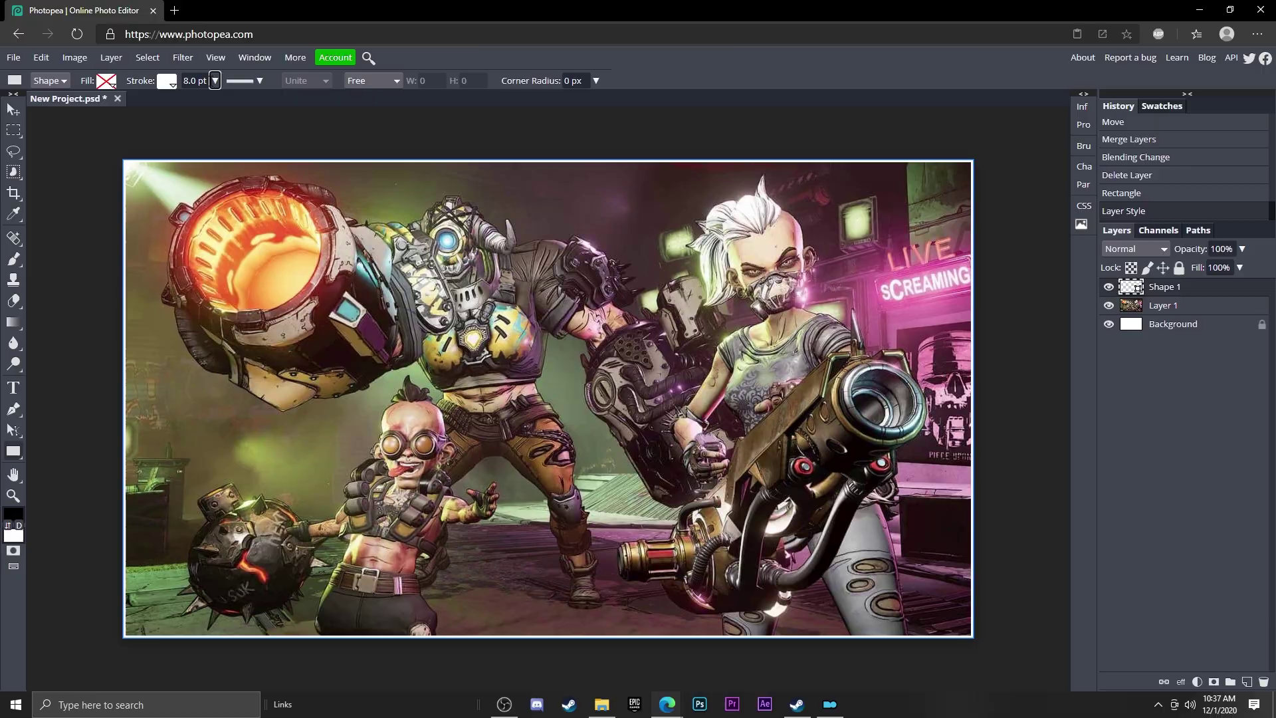
click(216, 81)
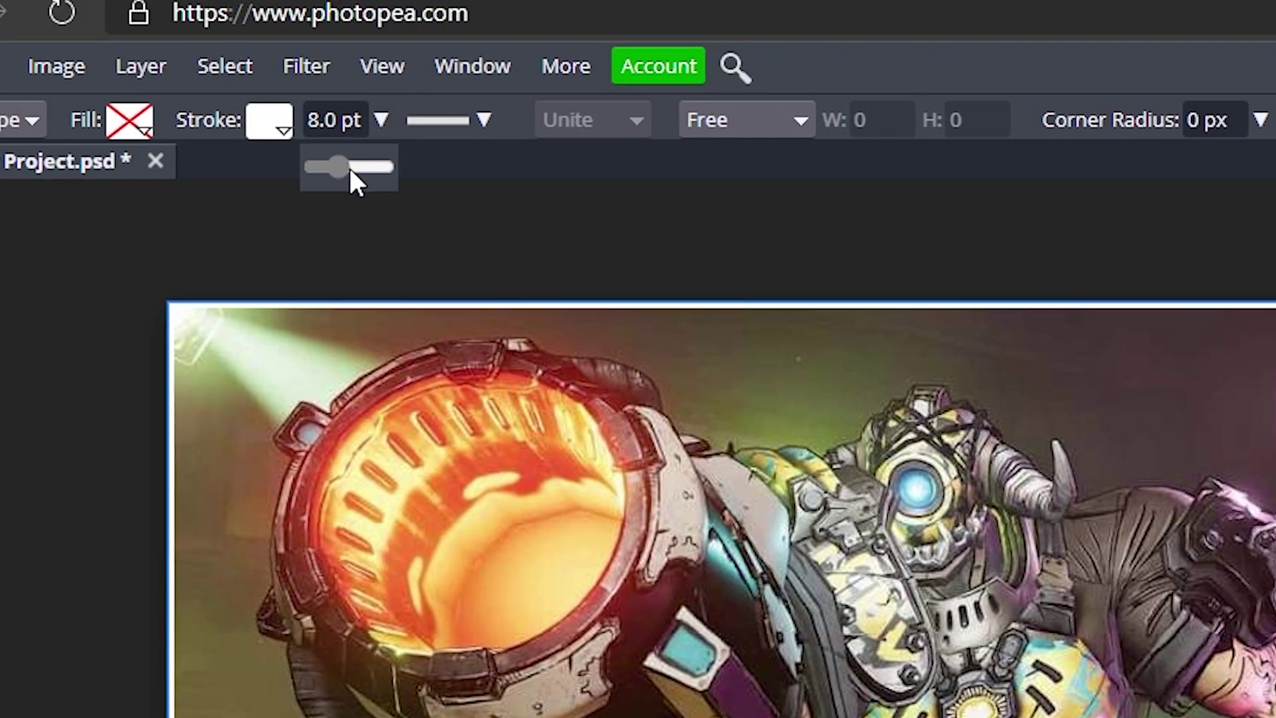
drag(348, 165, 356, 153)
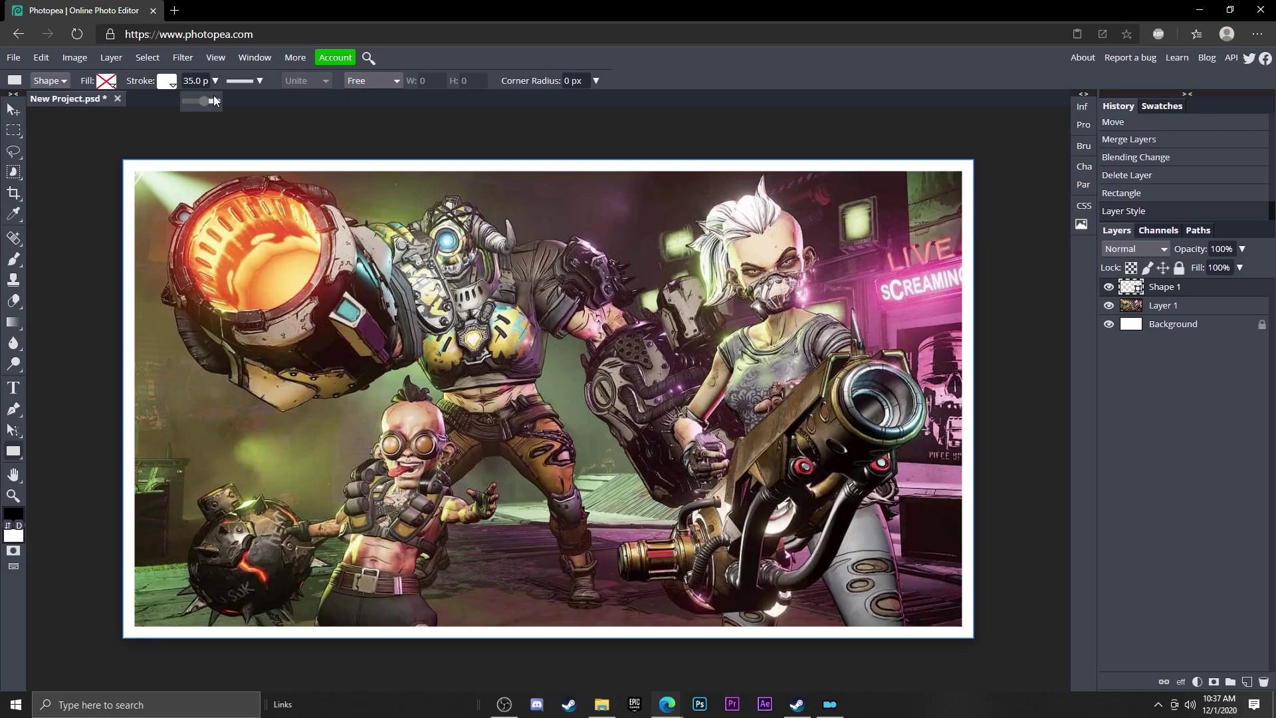
drag(207, 98, 206, 101)
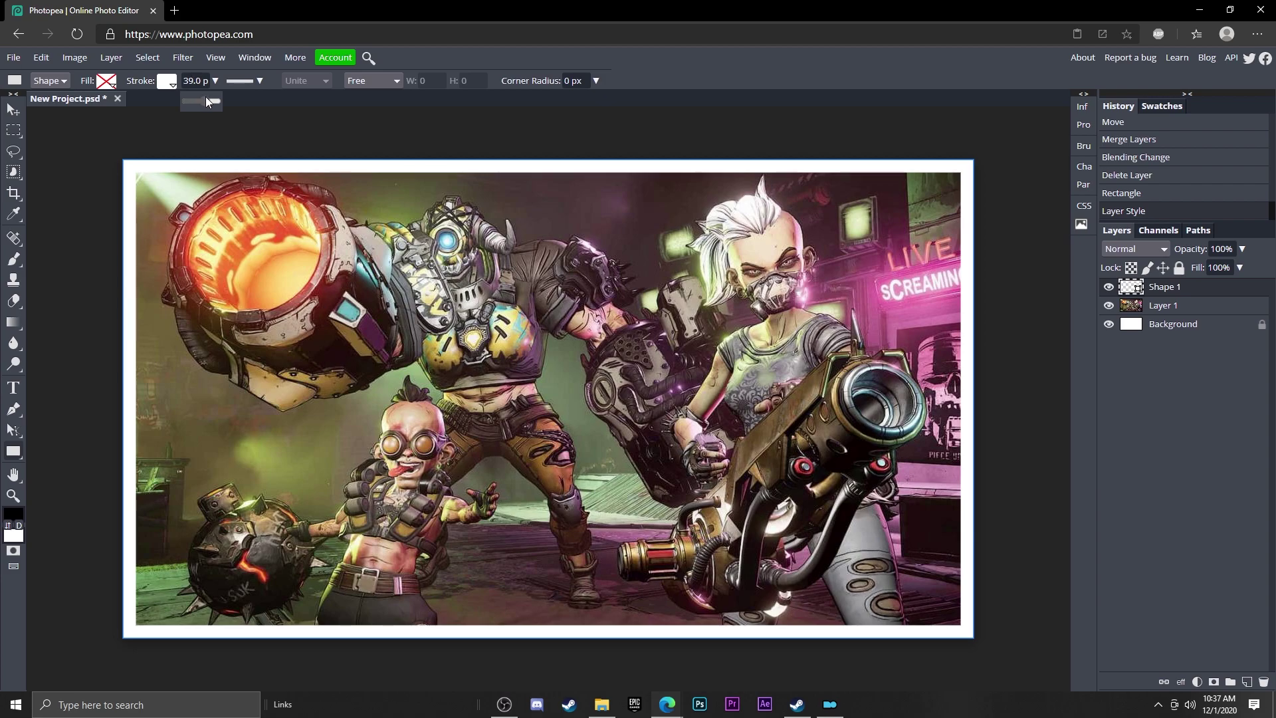
click(206, 97)
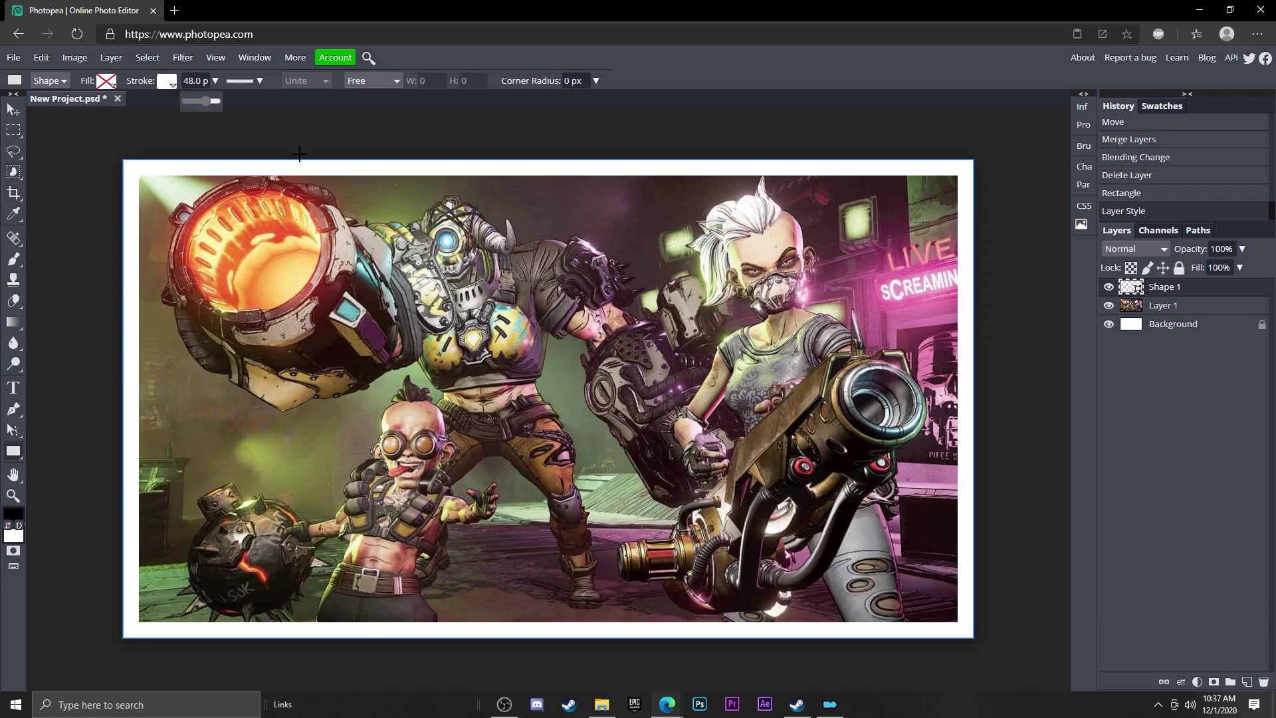
click(14, 110)
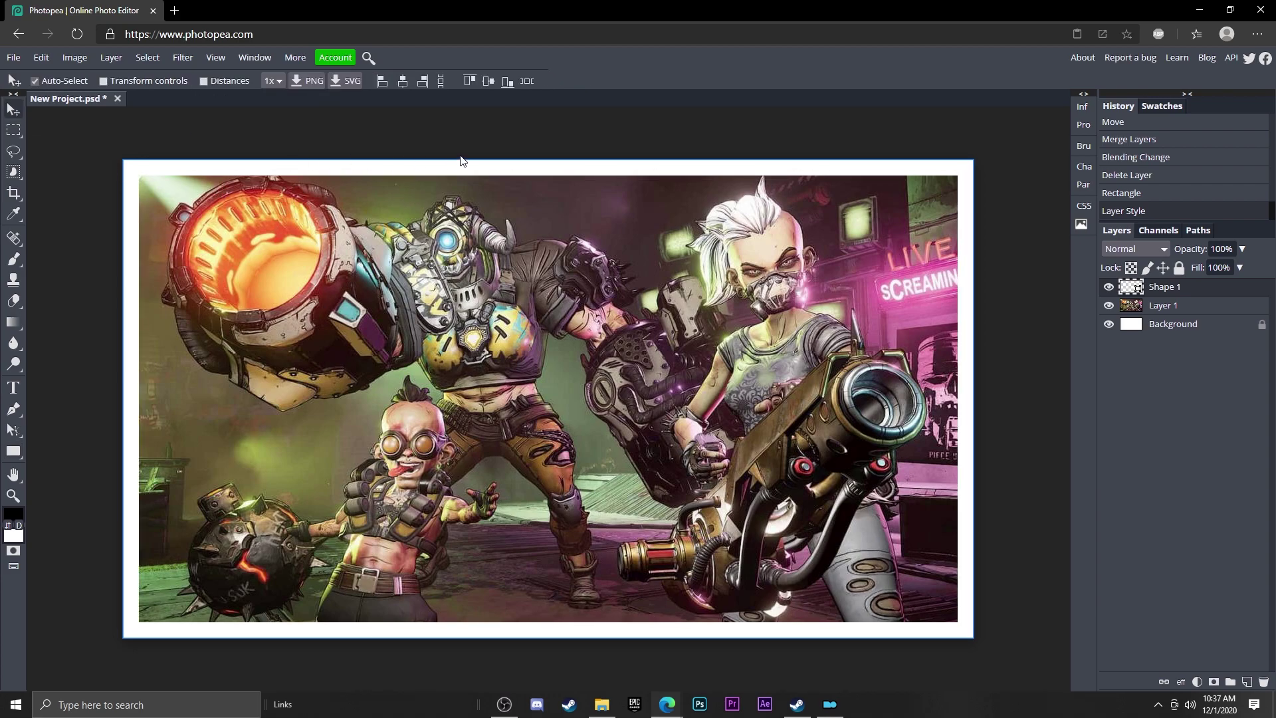
click(463, 157)
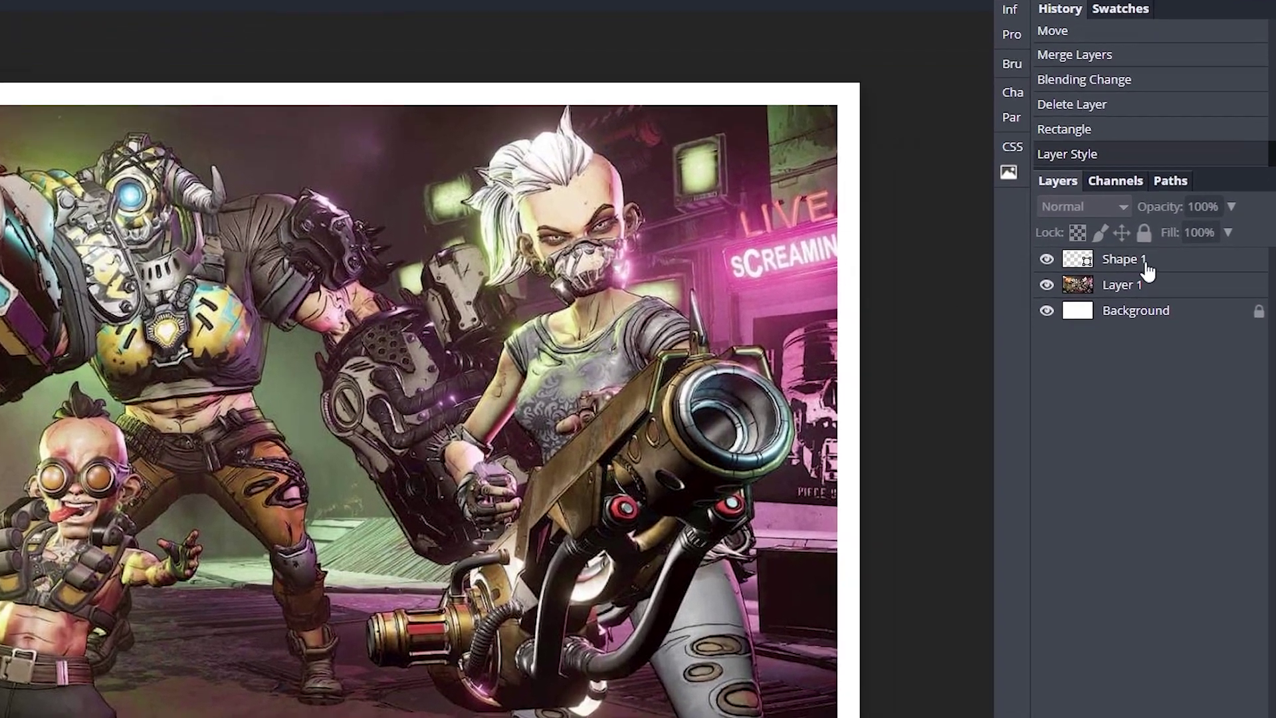
- Select the Shape 1 frame layer and set its blend mode to Overlay
click(1175, 291)
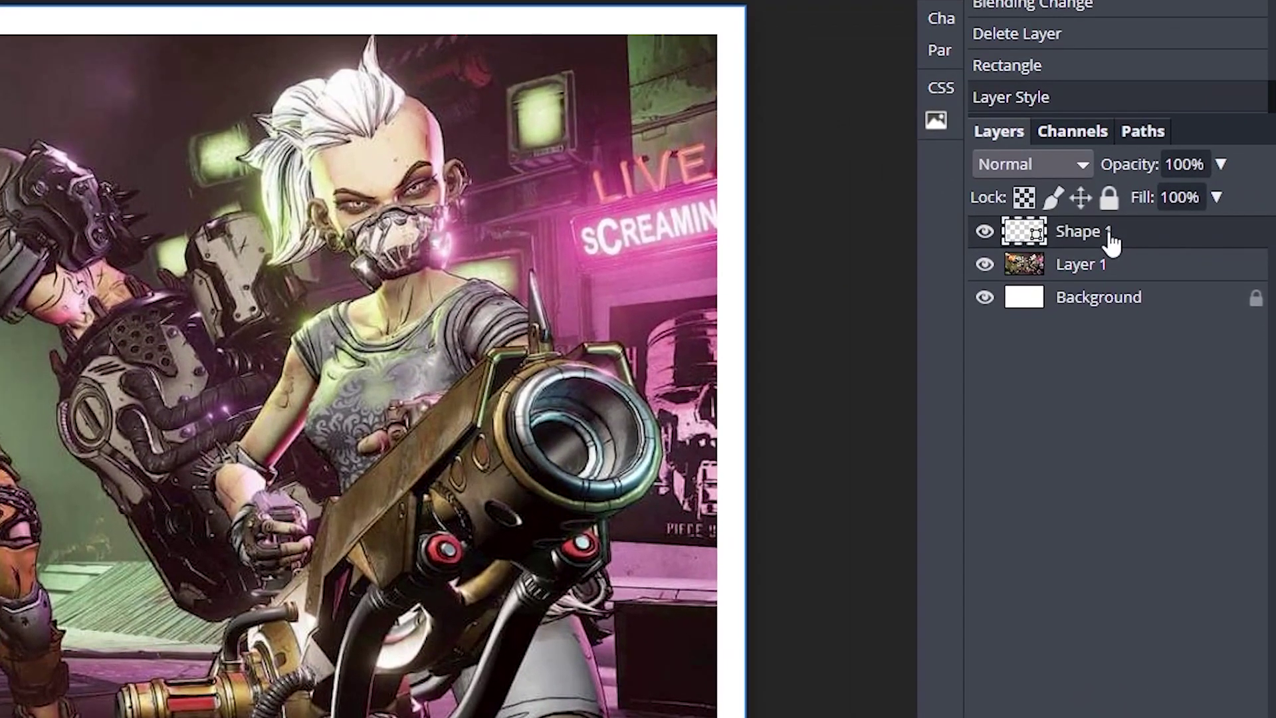
click(1068, 171)
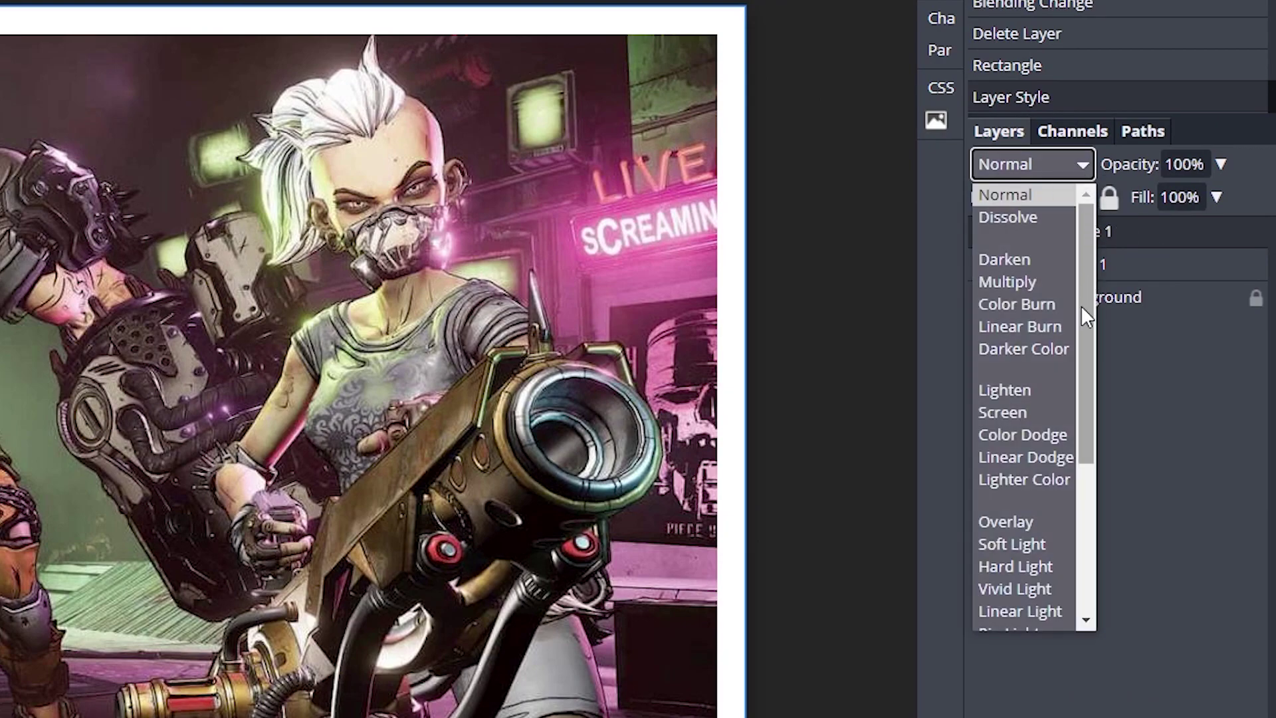
click(1024, 522)
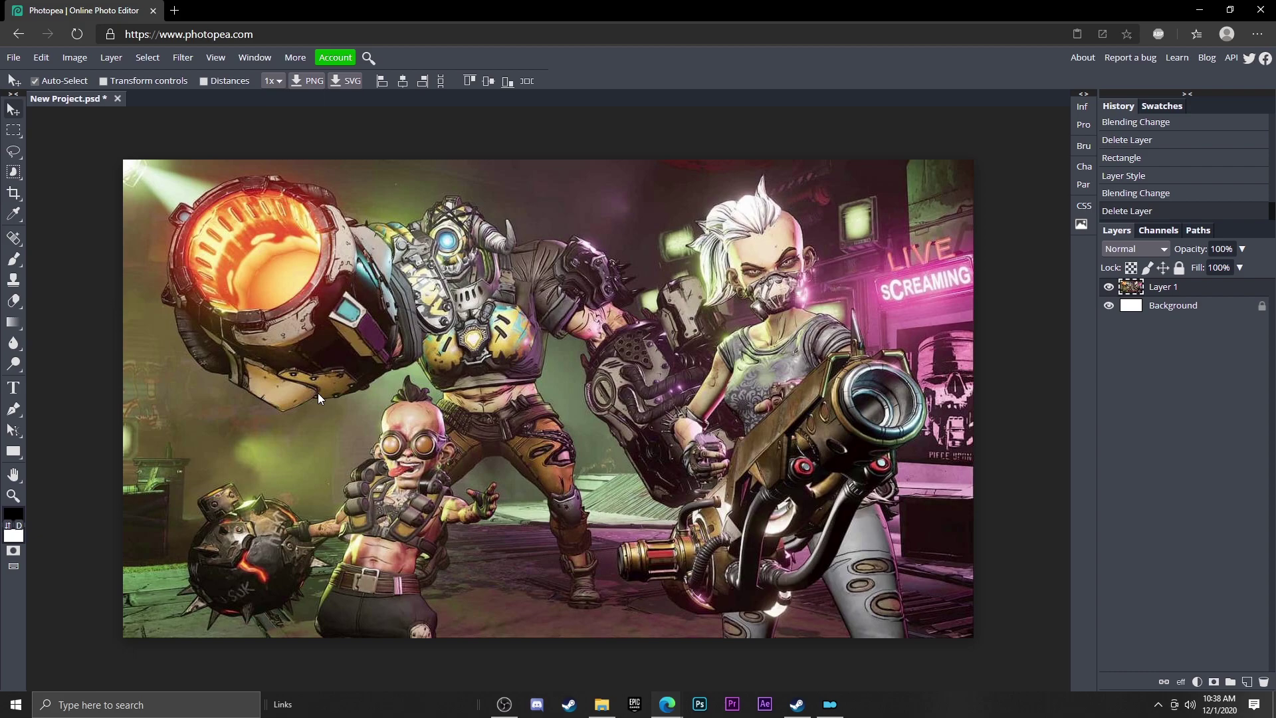
- Choose the Rectangle tool with no stroke and a solid white fill
click(13, 451)
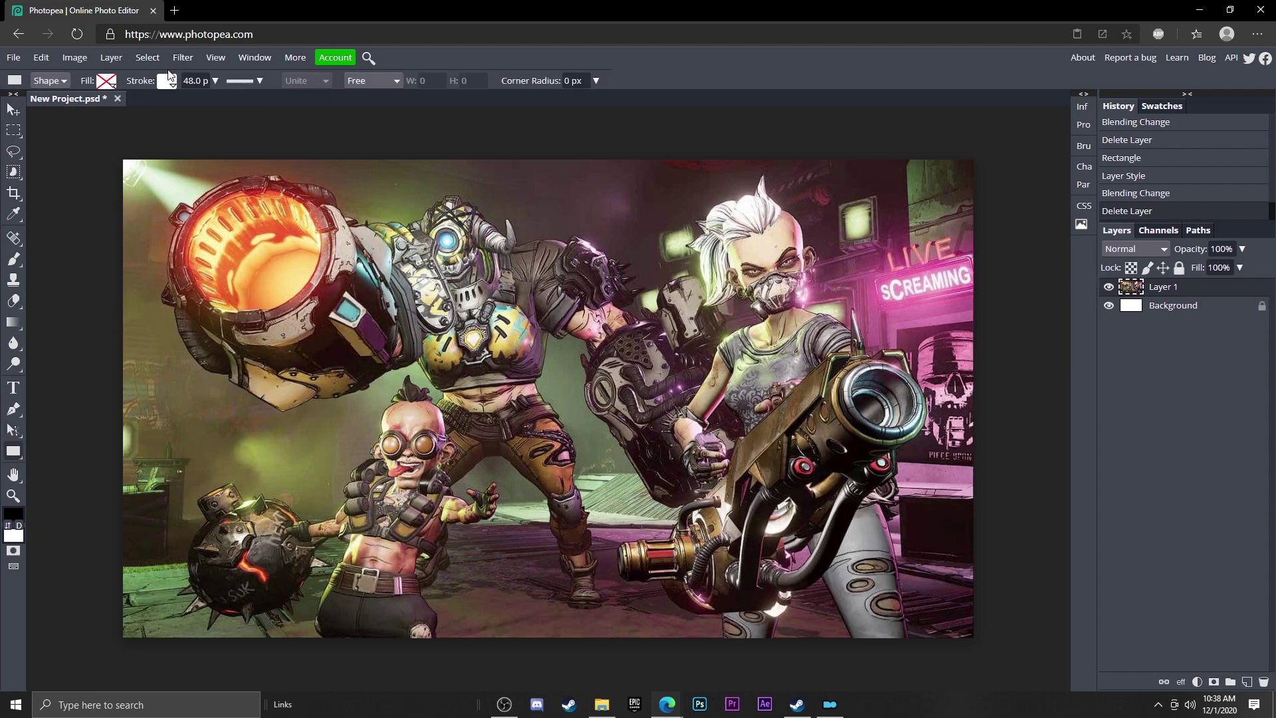
click(167, 80)
click(206, 106)
click(108, 81)
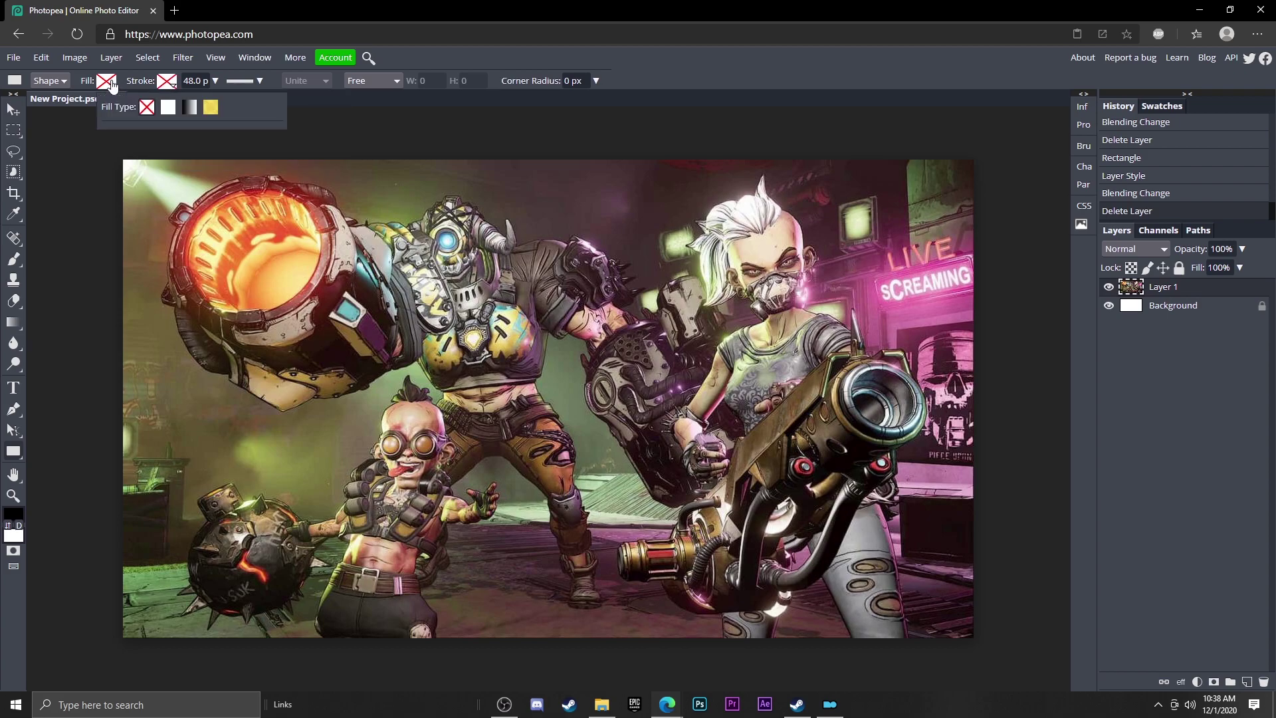
click(168, 107)
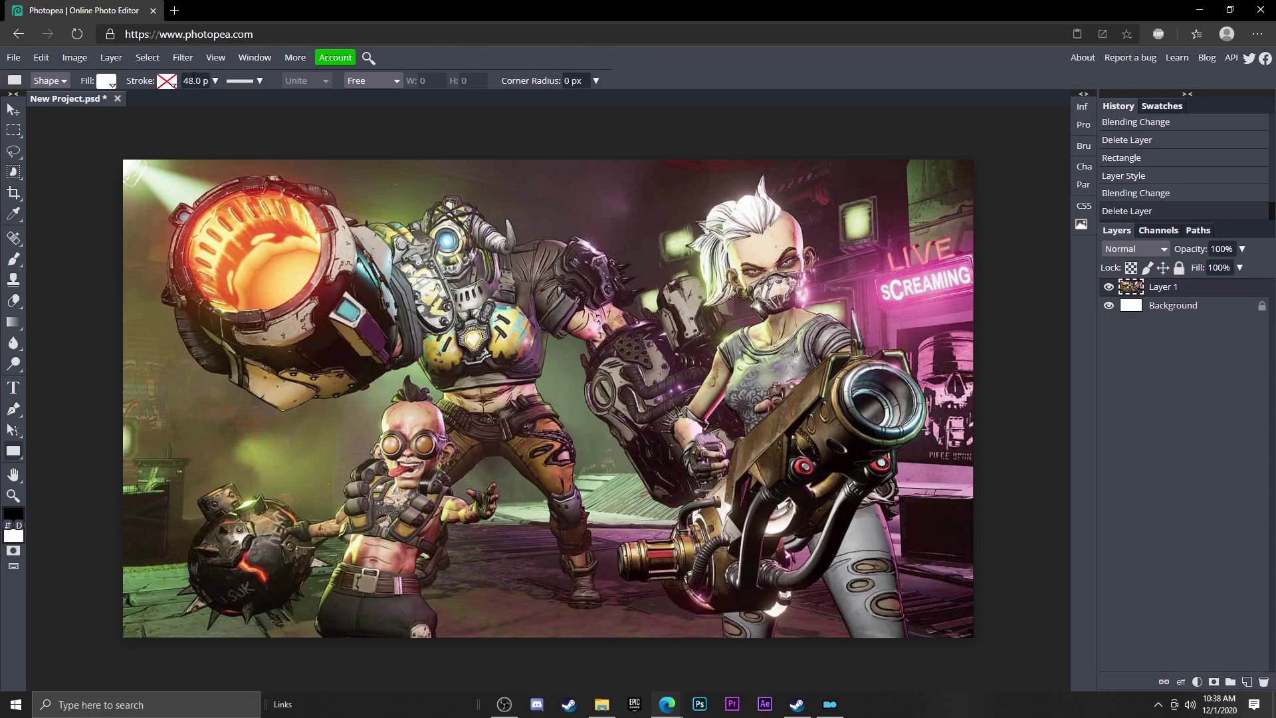
- Draw a tall white-filled strip down the artwork's left edge
drag(123, 158, 145, 636)
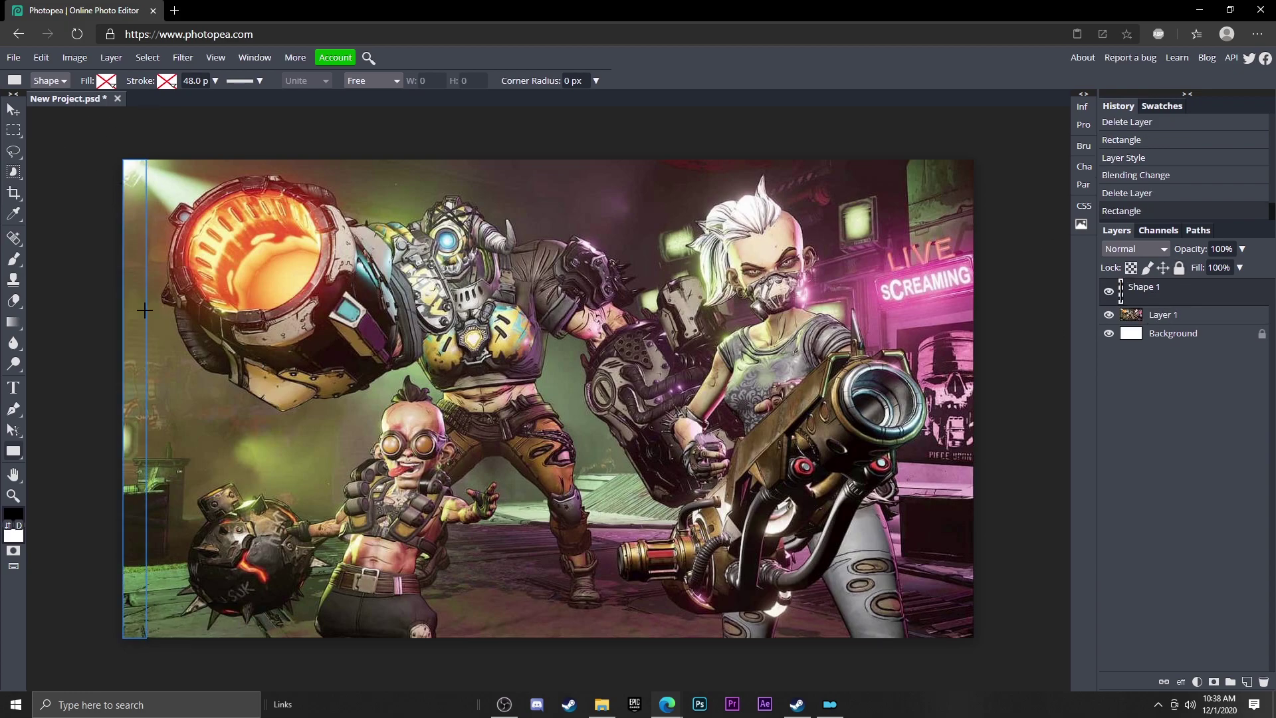
click(106, 80)
click(168, 107)
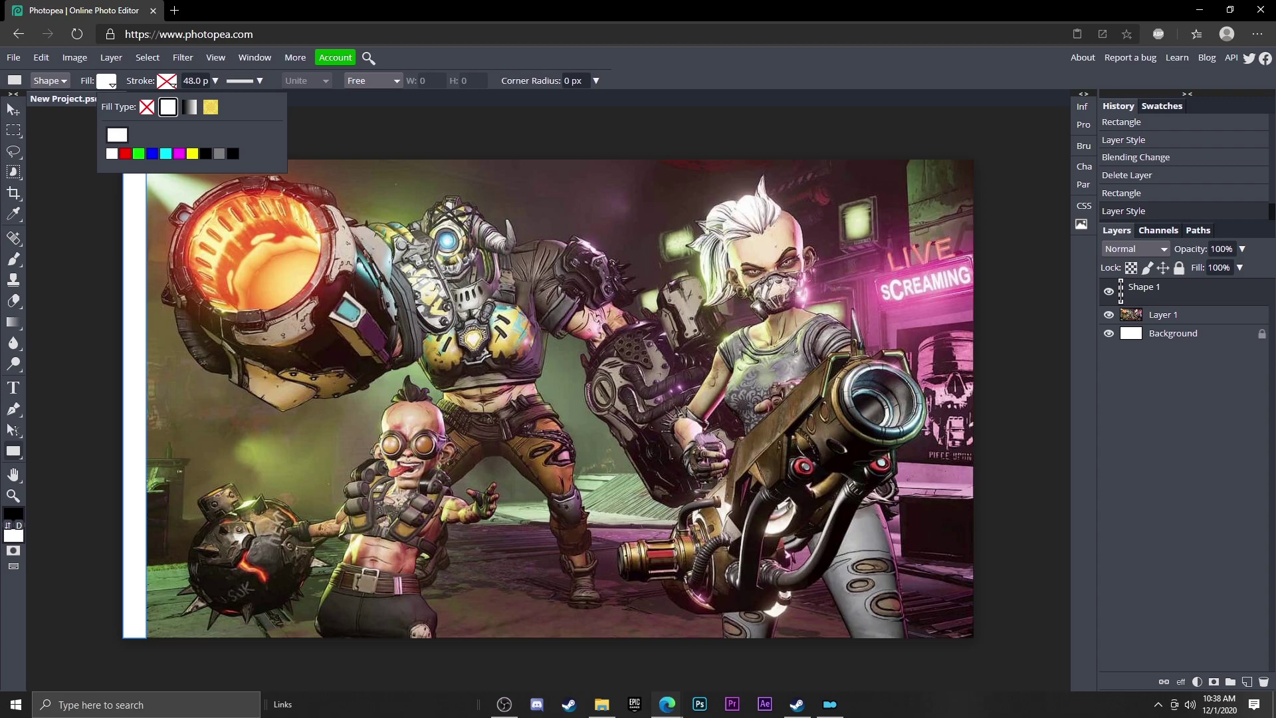
click(13, 109)
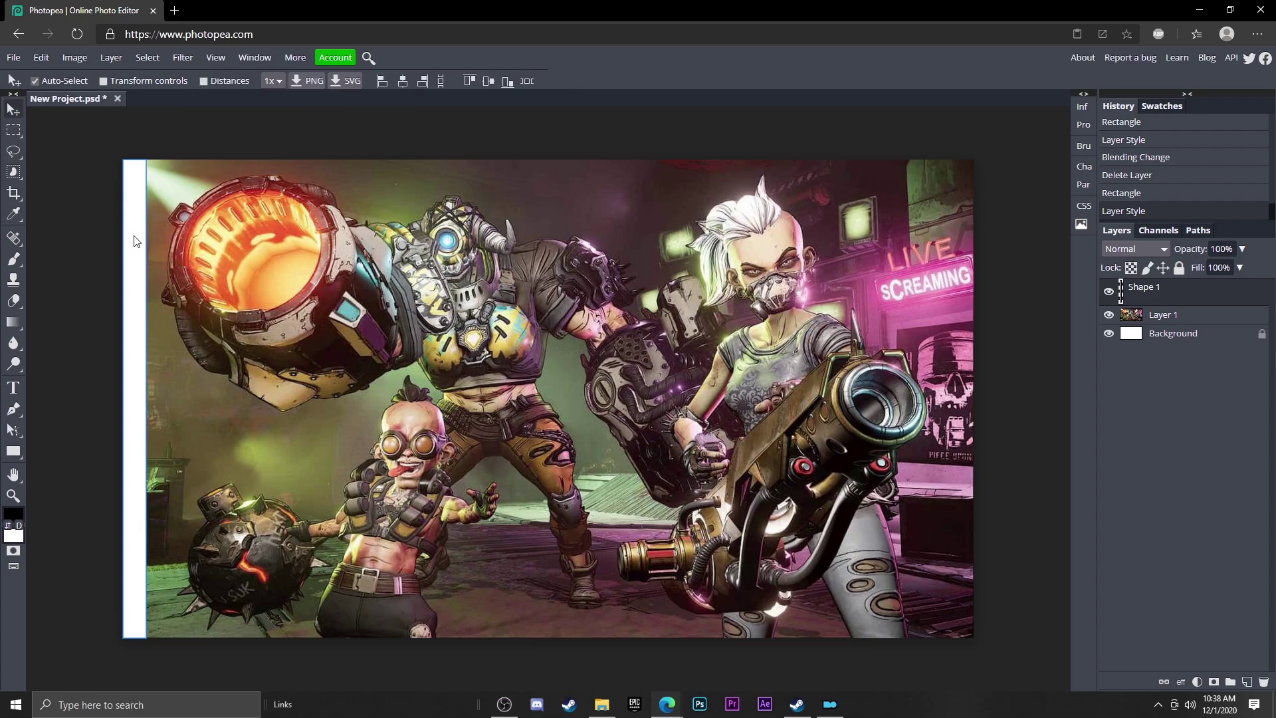
- Copy the strip to the right edge and draw a thin white bar along the bottom
drag(135, 245, 964, 259)
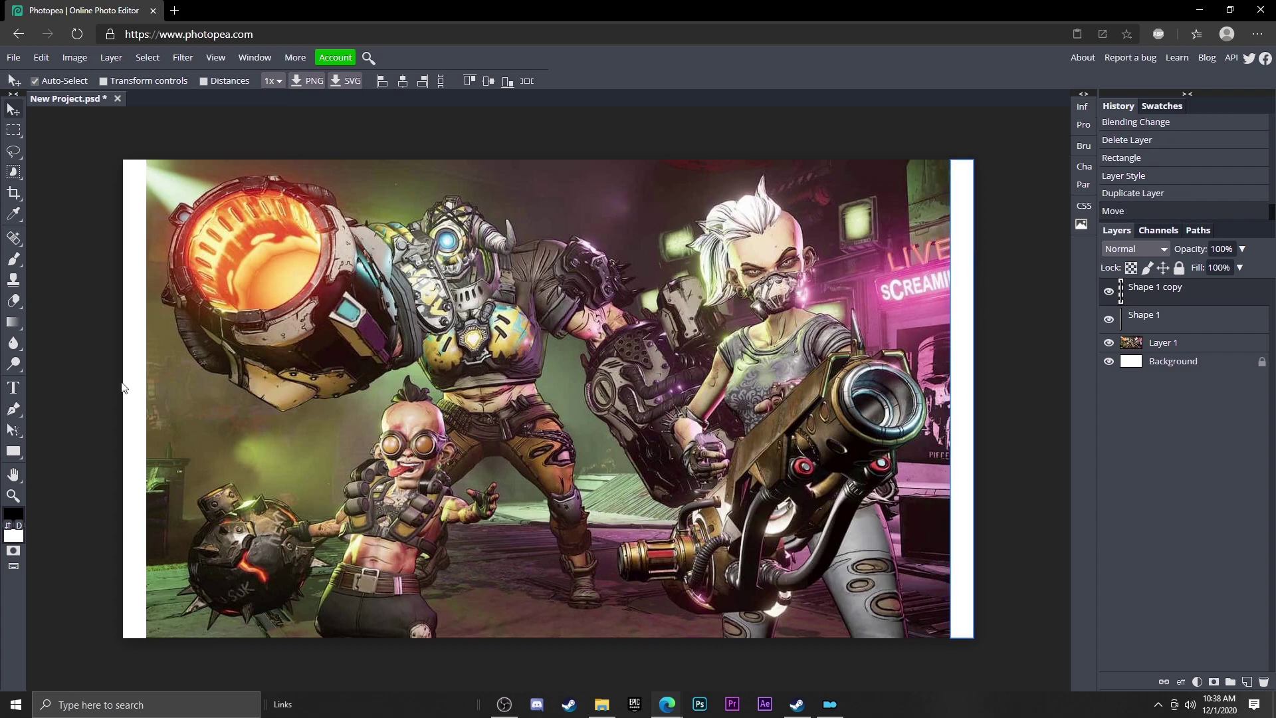
click(13, 451)
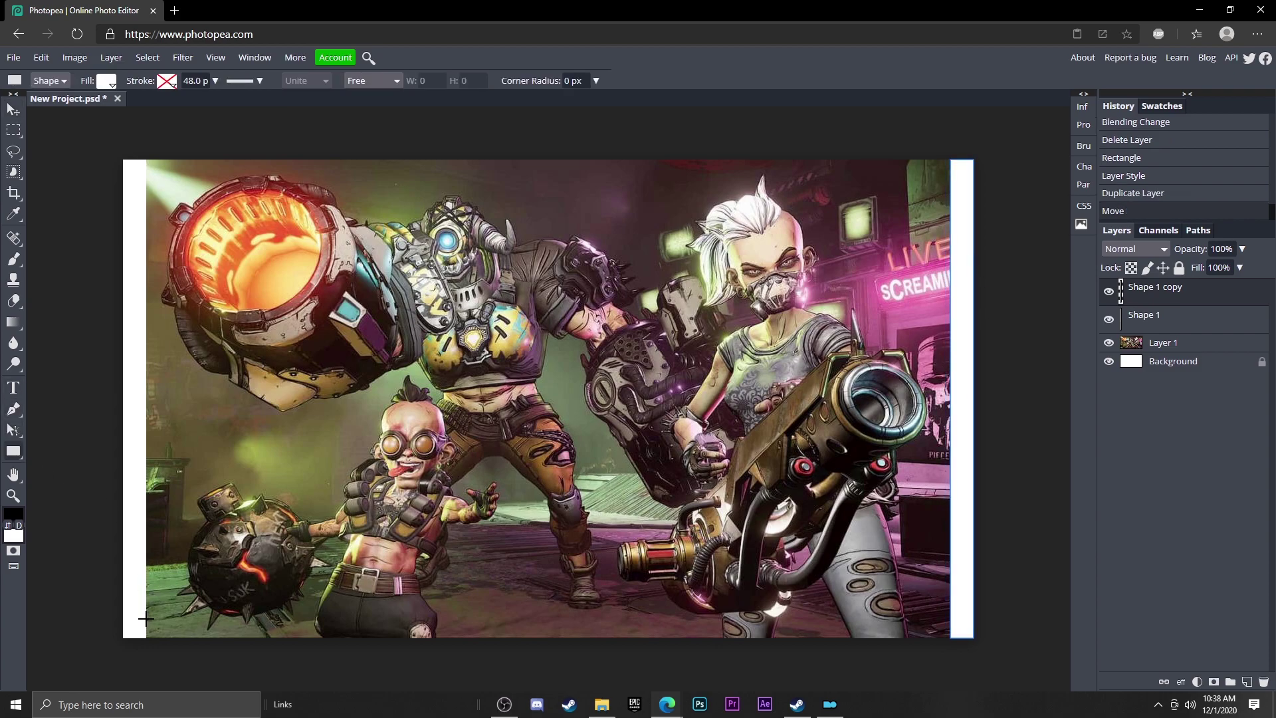
drag(145, 618, 952, 638)
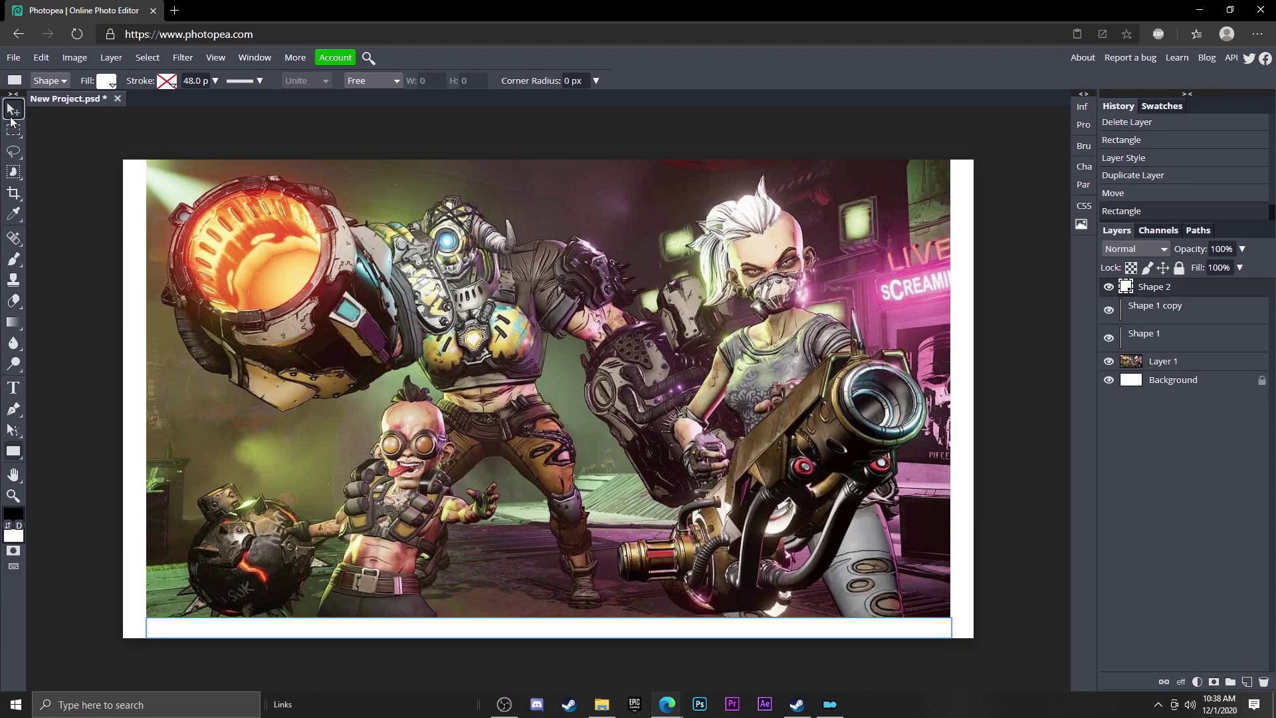
- Duplicate the bottom bar with Ctrl+J and move the copy up to the top edge
click(13, 111)
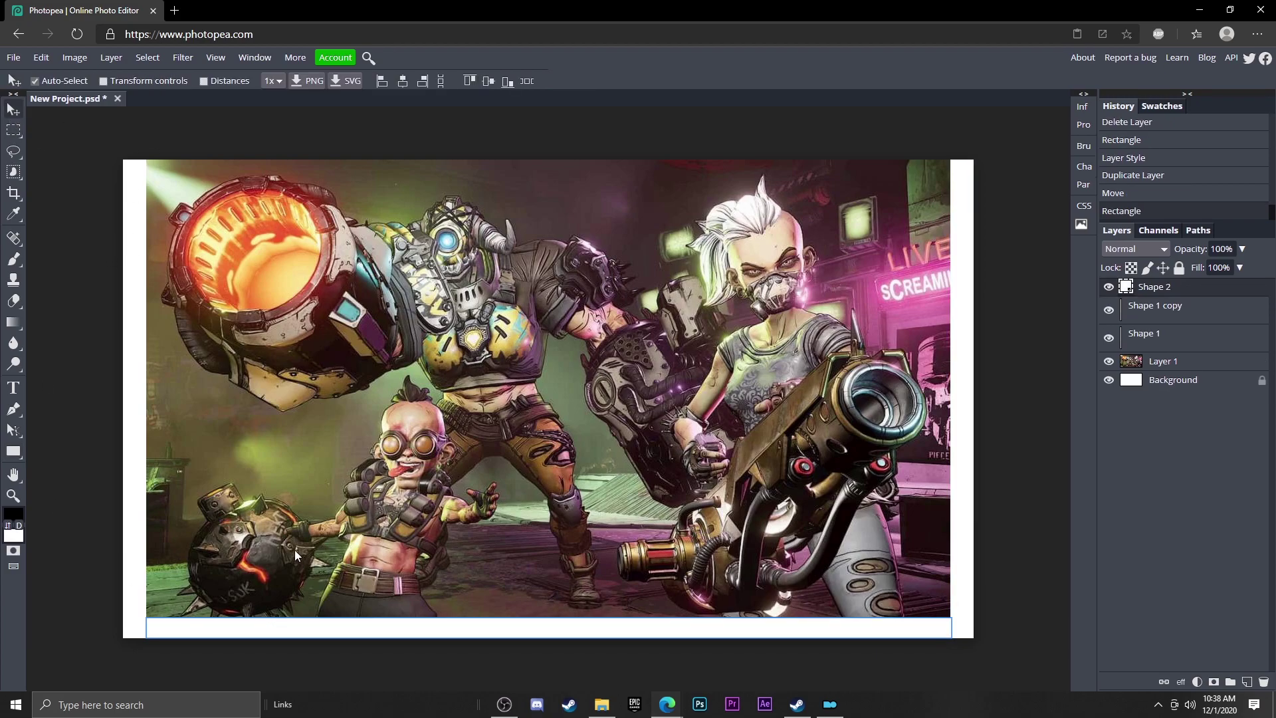
click(231, 625)
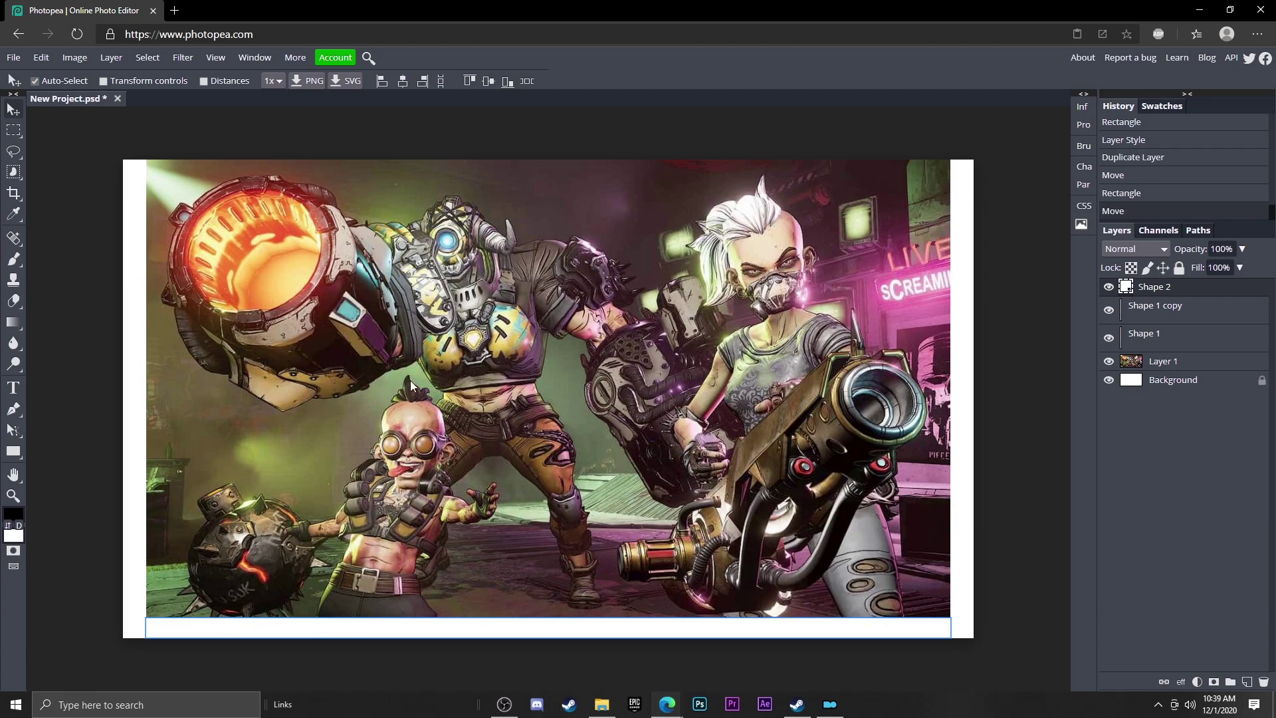
key(ctrl+j)
drag(393, 633, 393, 175)
key(alt+bracketleft)
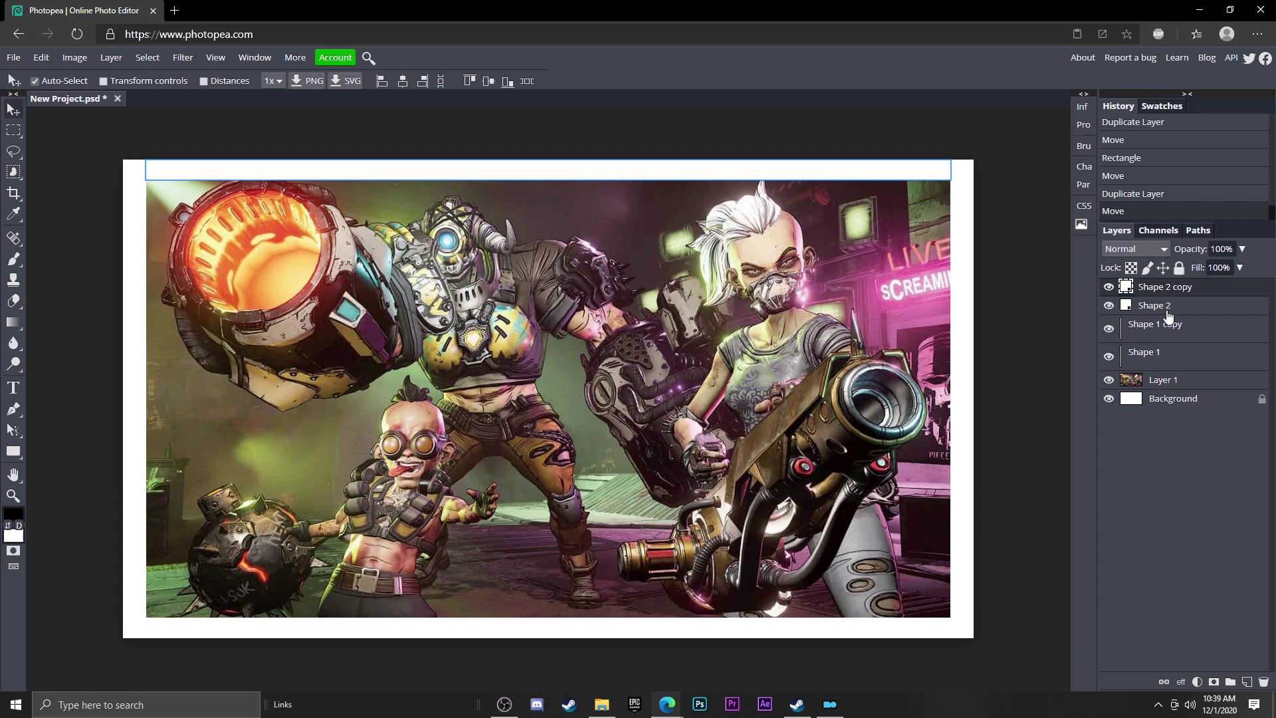
- Select all four strip layers: Shape 2 copy, Shape 2, Shape 1 copy and Shape 1
click(986, 340)
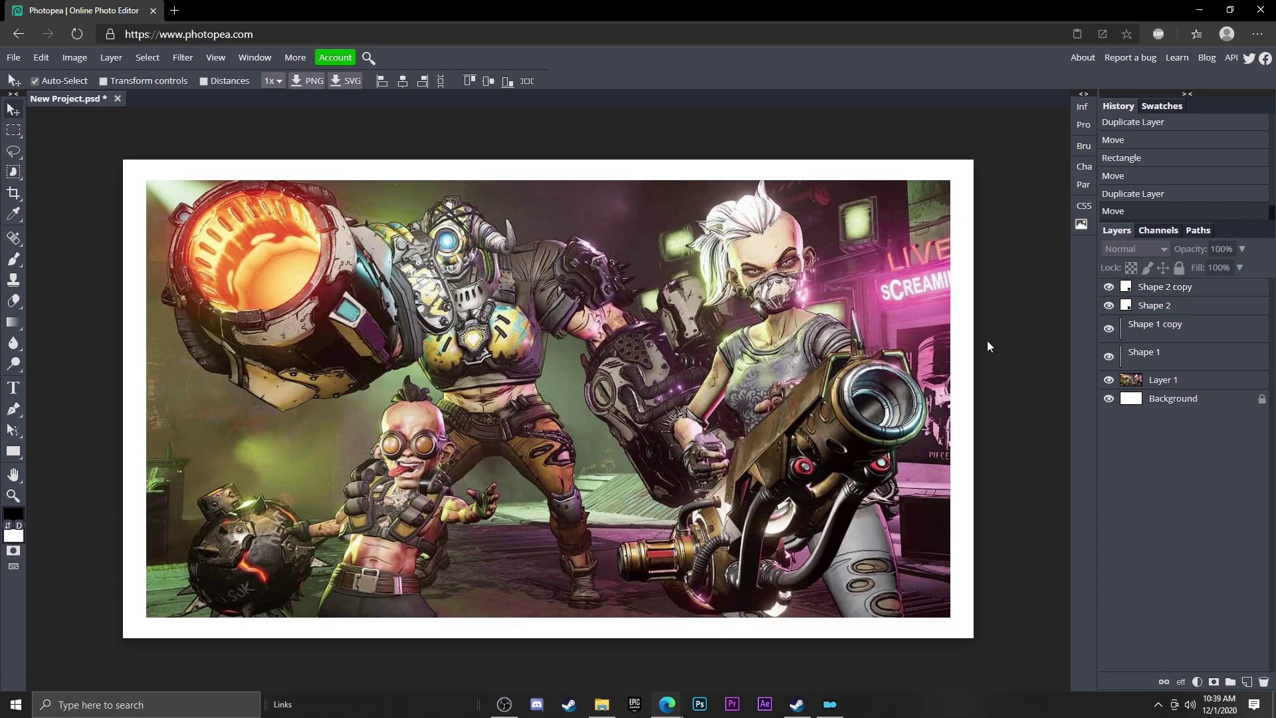
click(1166, 288)
shift+click(1166, 305)
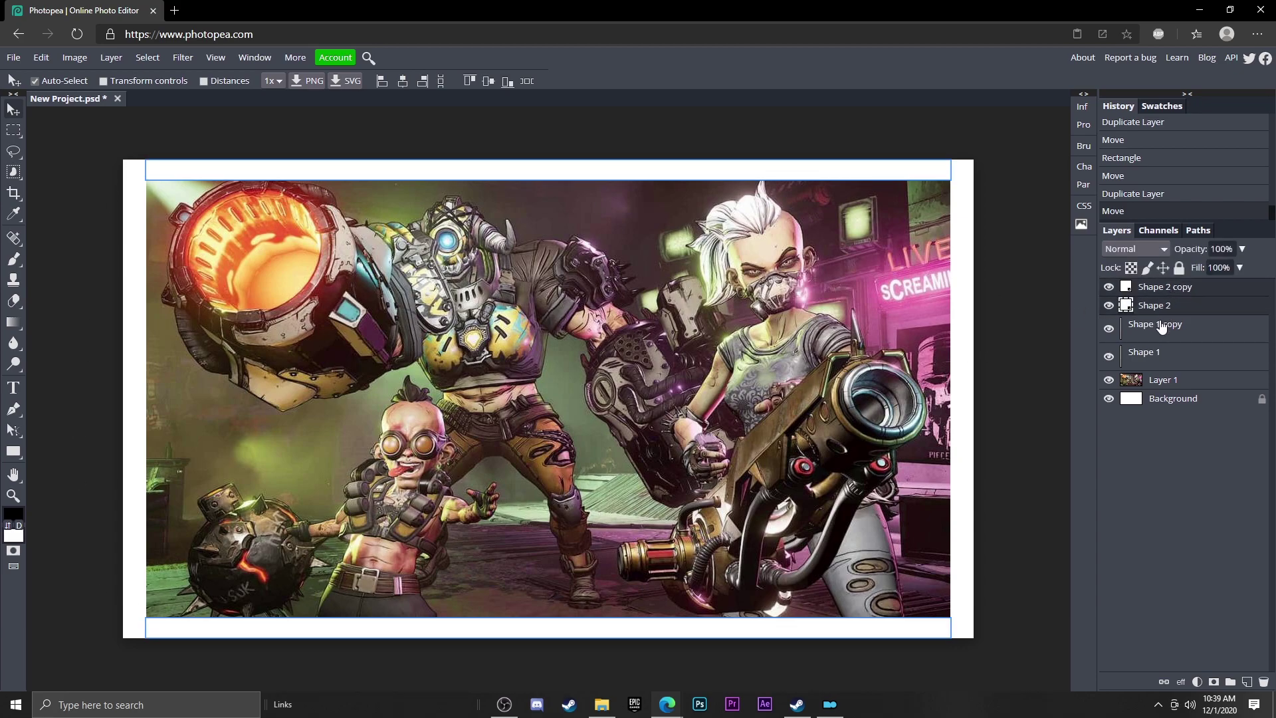
shift+click(1162, 328)
shift+click(1157, 356)
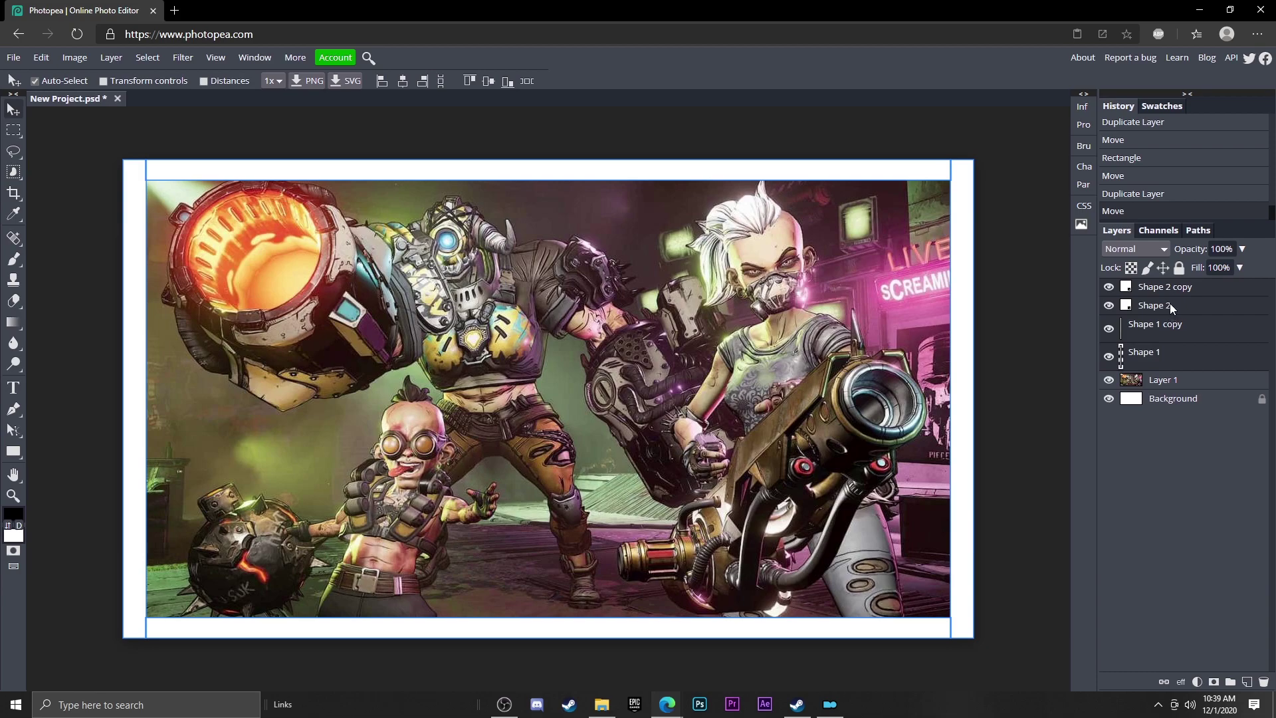
- Merge the four selected white bar layers into a single frame layer
right_click(1169, 305)
click(1111, 630)
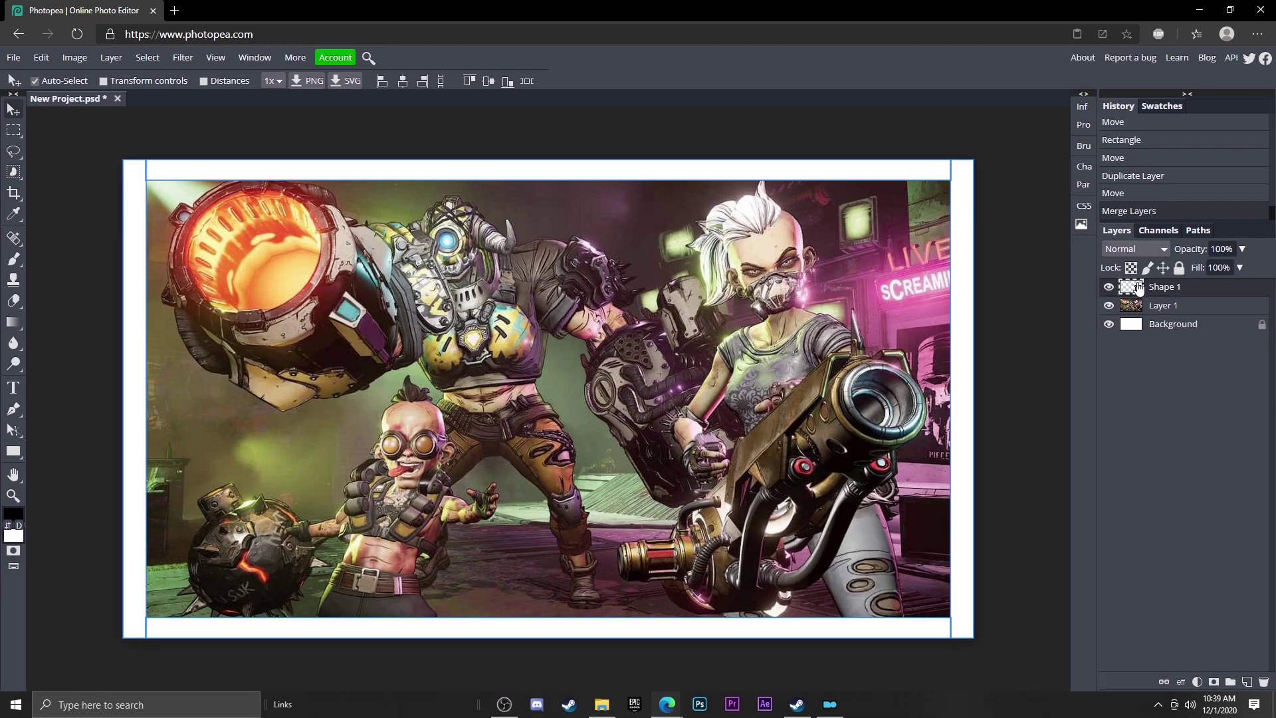
click(1108, 287)
click(1109, 286)
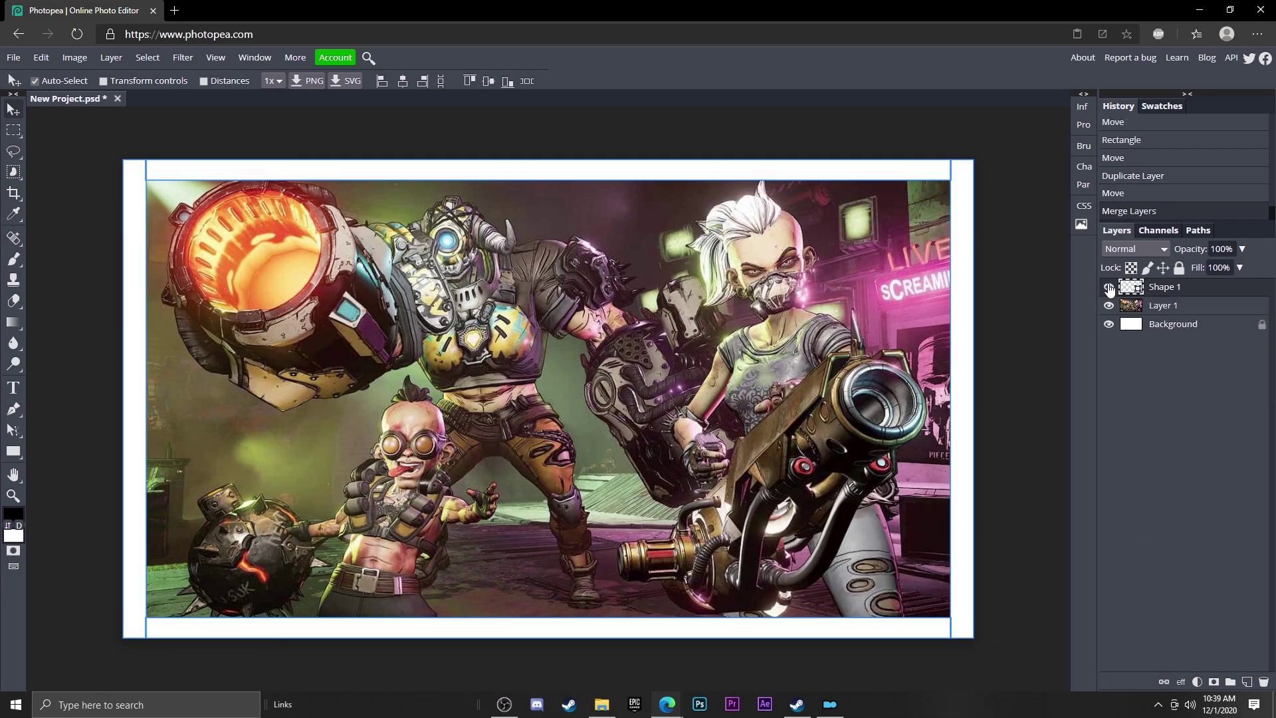
- Set the merged frame layer's blend mode to Overlay
click(1140, 250)
click(1143, 449)
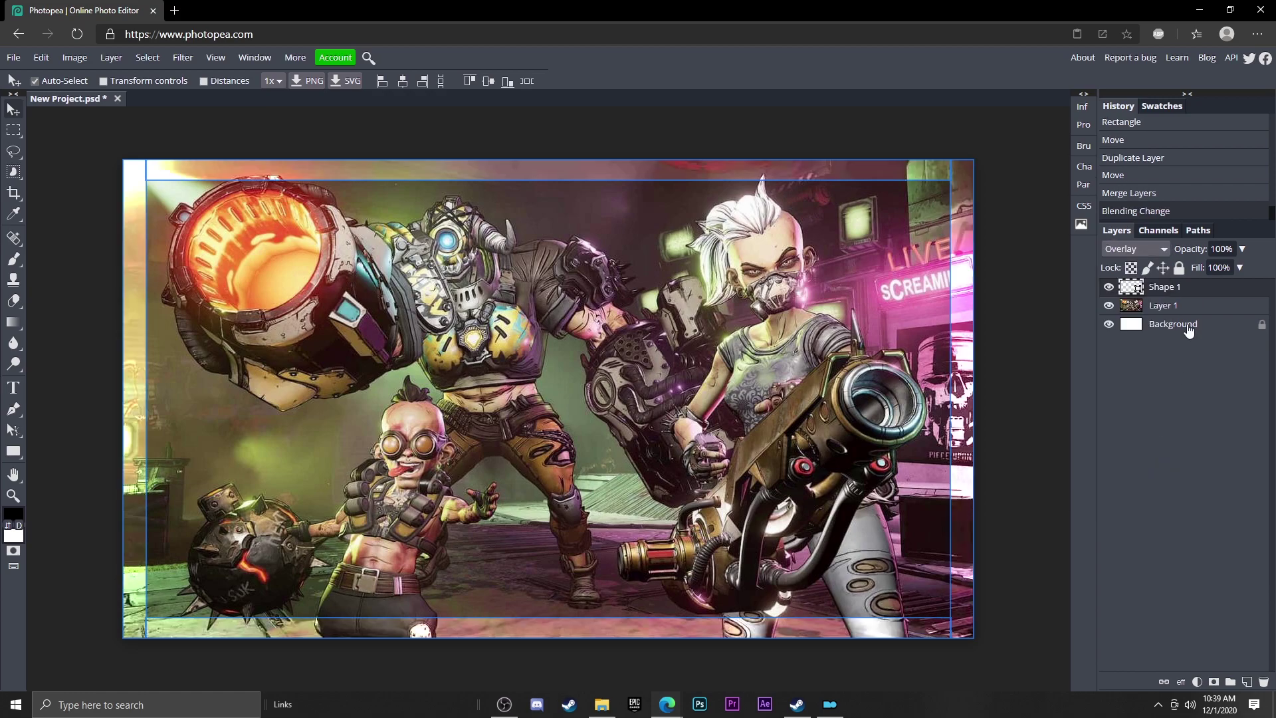
click(1189, 327)
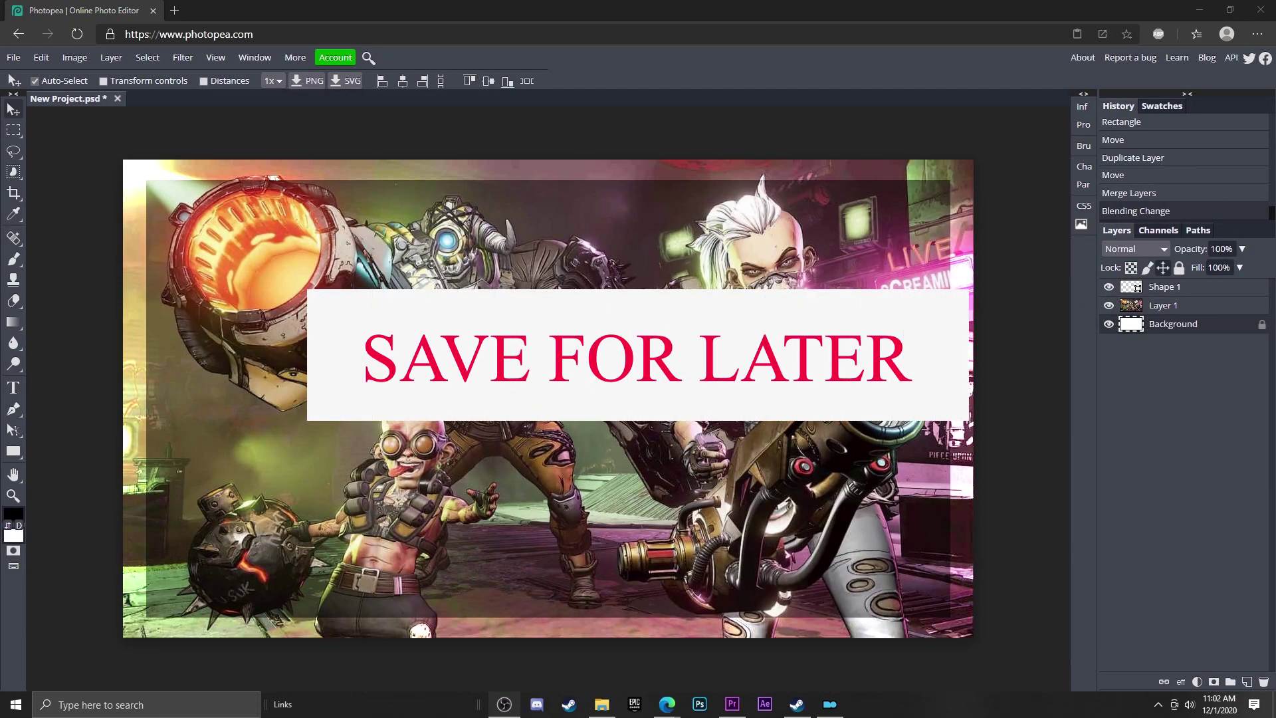
- Hide Layer 1 and Background, then export the frame as PNG, New Project (1).png
click(1109, 305)
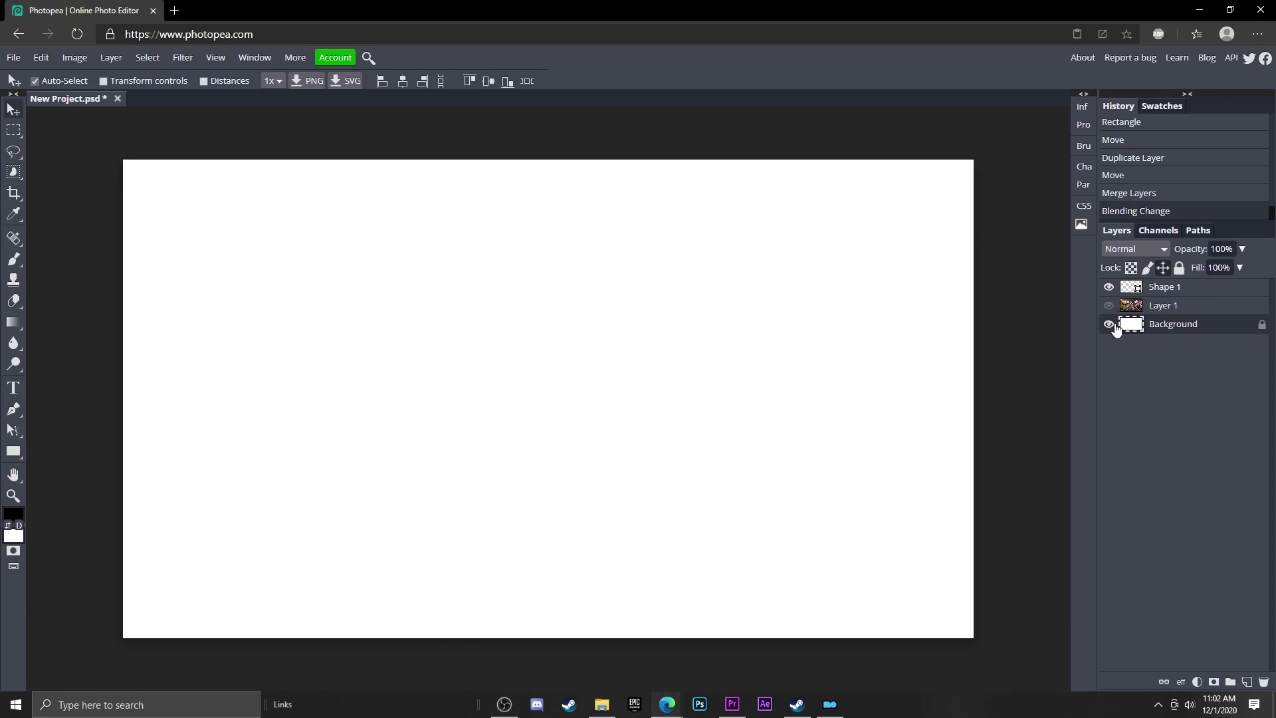
click(1108, 324)
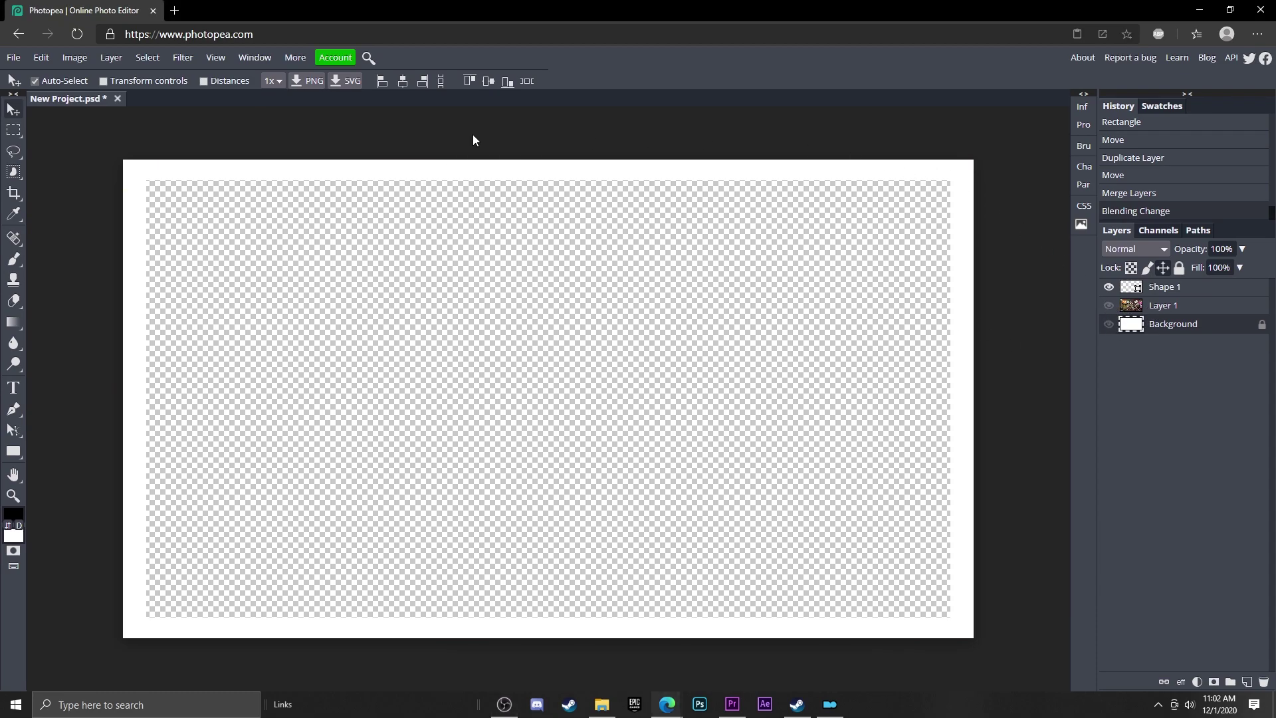
click(13, 58)
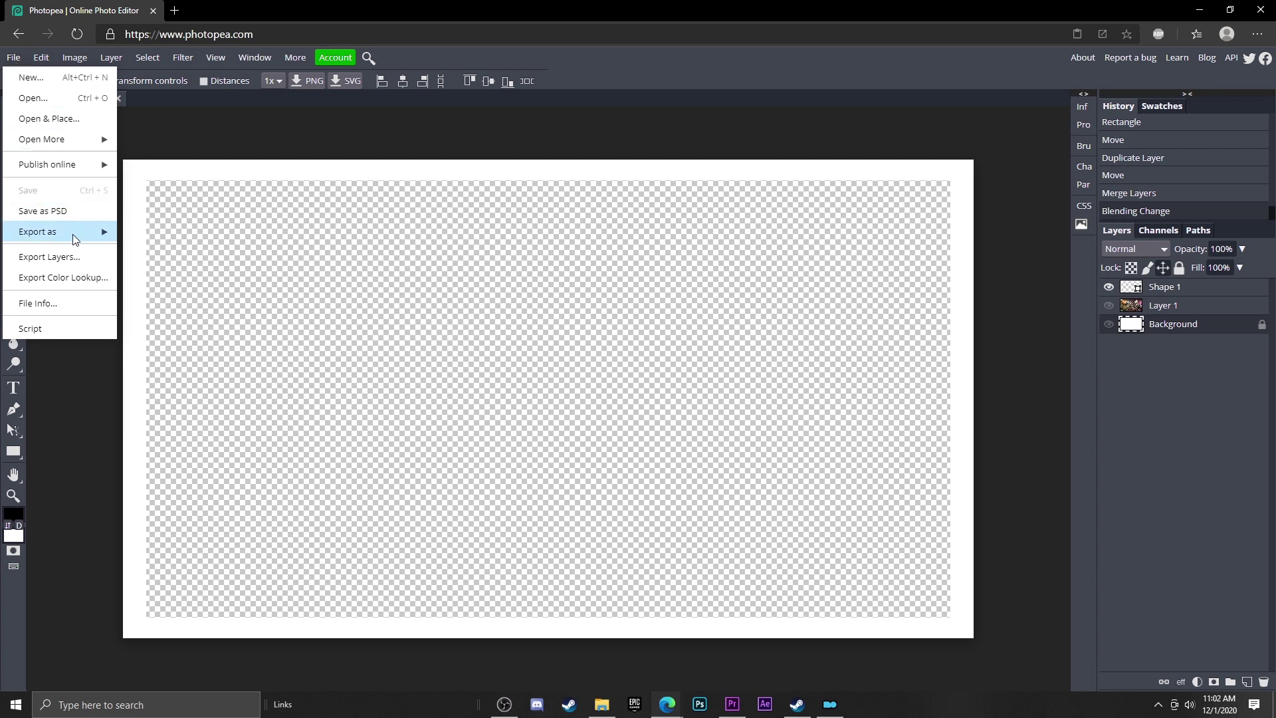
mouse_move(75, 233)
click(142, 232)
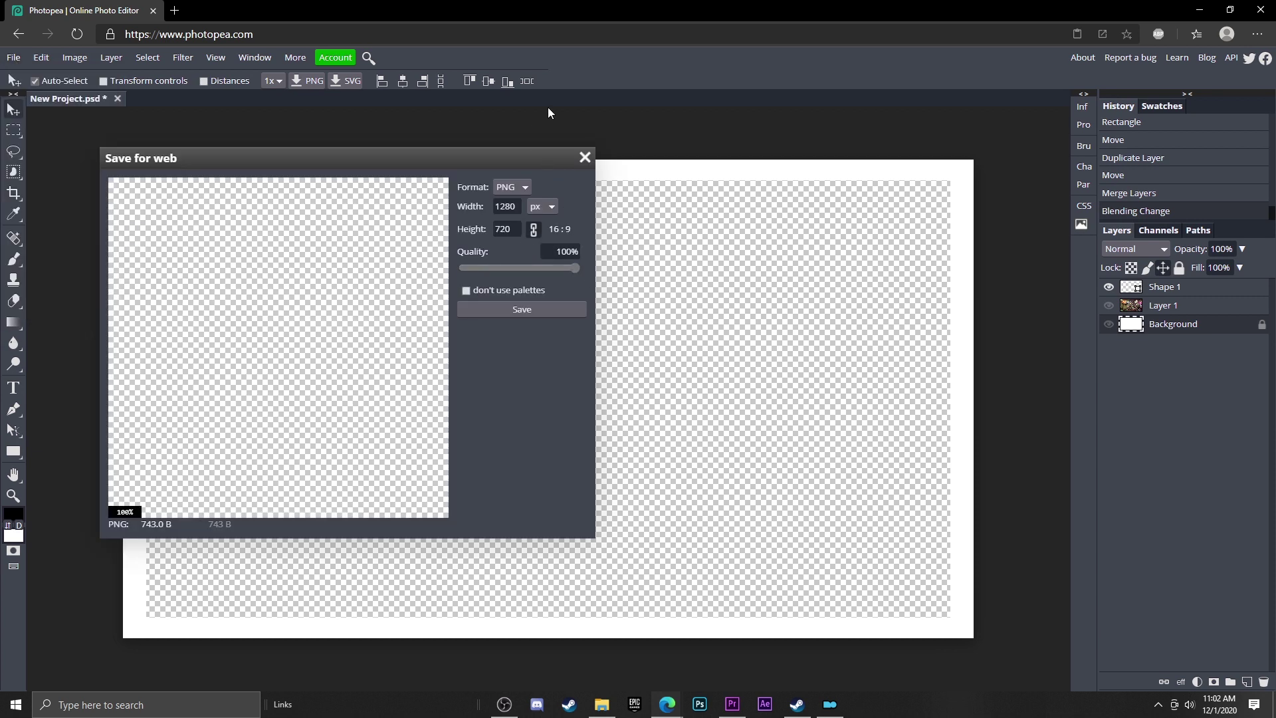
click(516, 188)
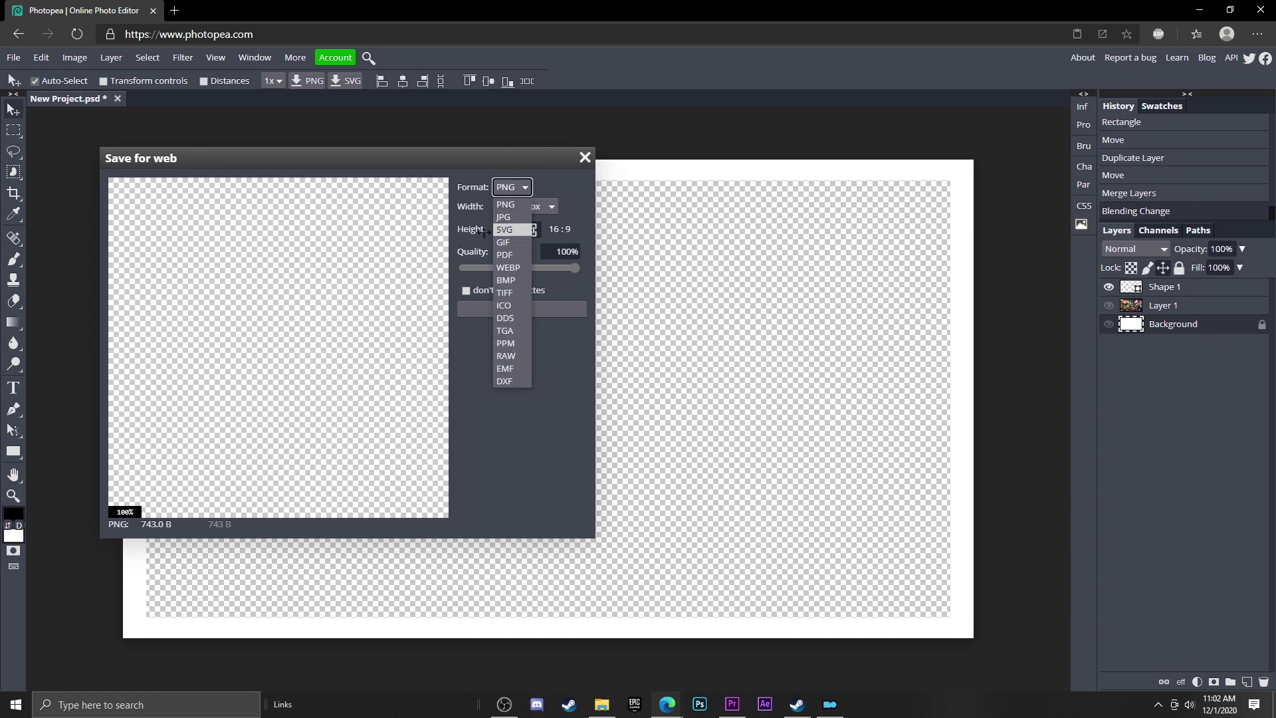
click(454, 155)
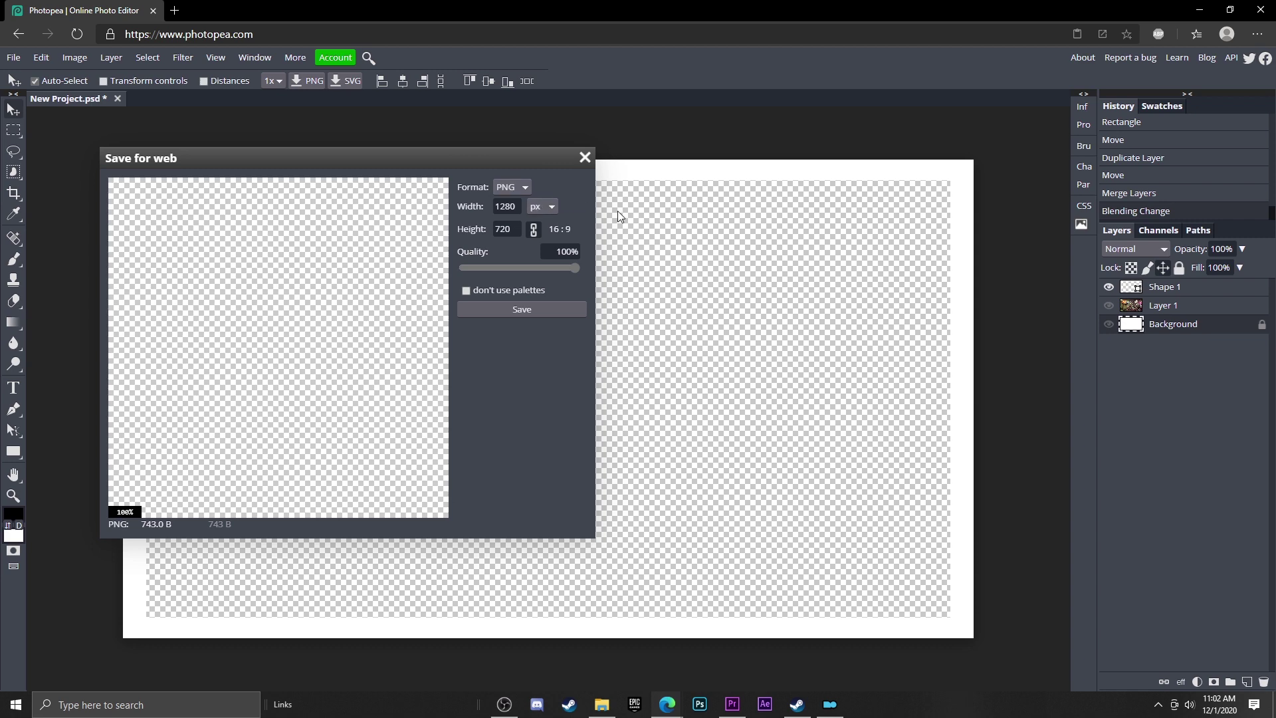
click(516, 309)
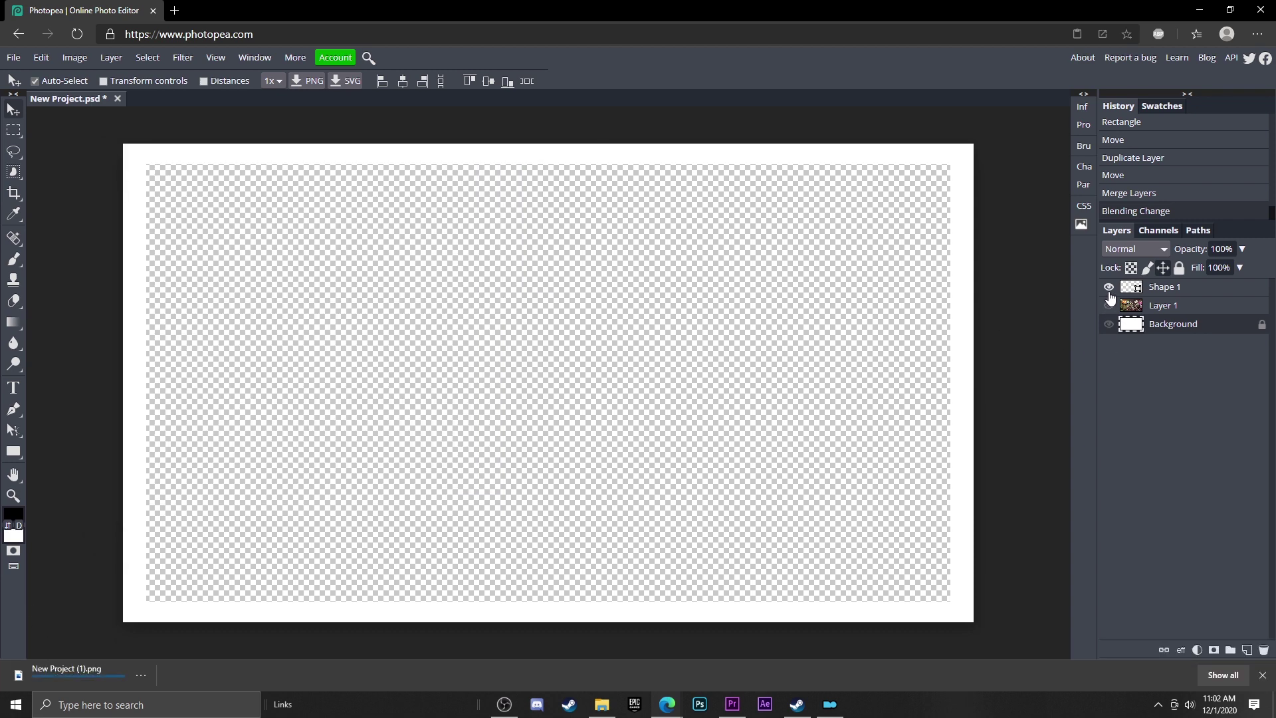
- Delete the Shape 1 frame layer and make Layer 1 visible again
click(1108, 293)
key(Delete)
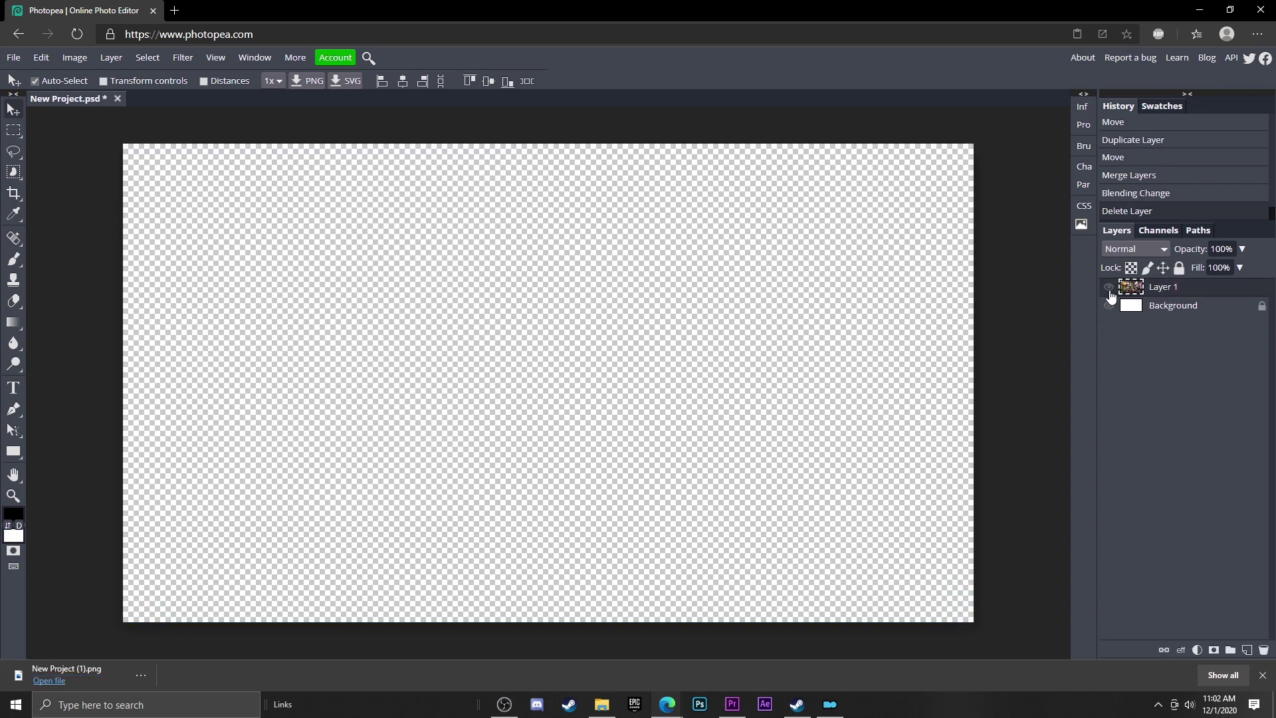
click(1108, 288)
- Place the exported New Project (1) PNG border on the canvas in Overlay mode
drag(93, 681, 546, 333)
click(1164, 246)
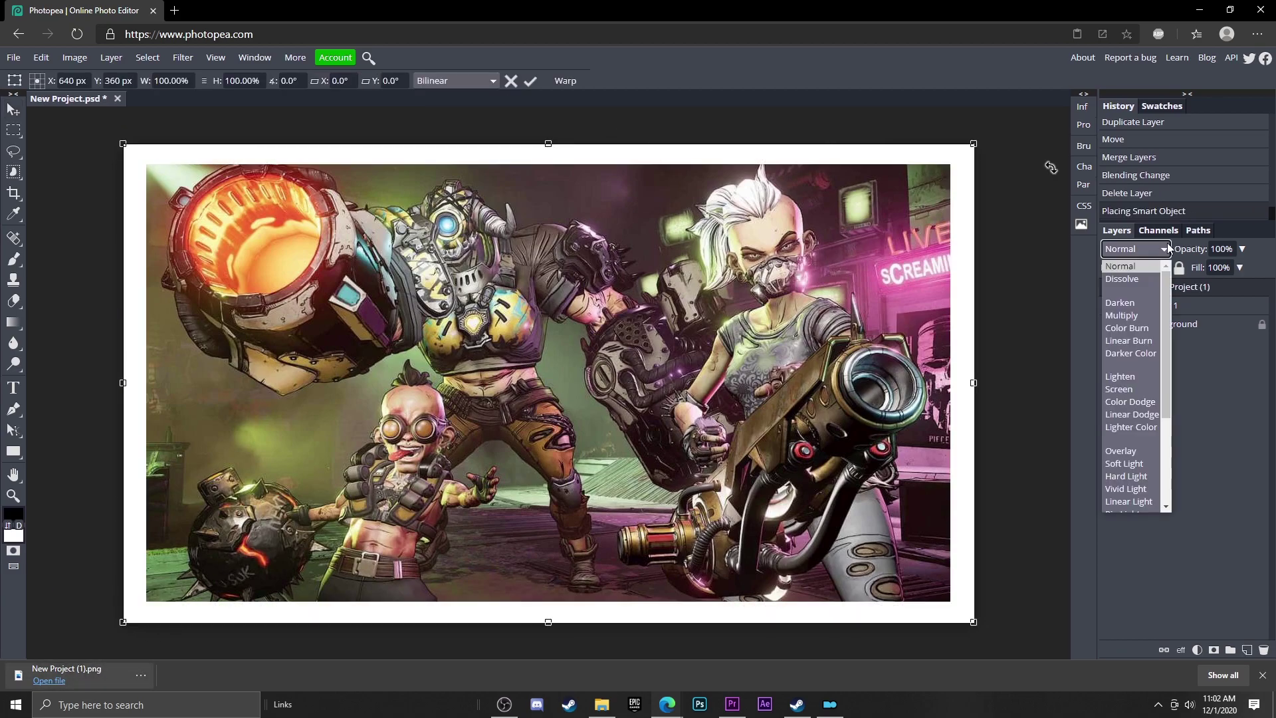
click(1131, 451)
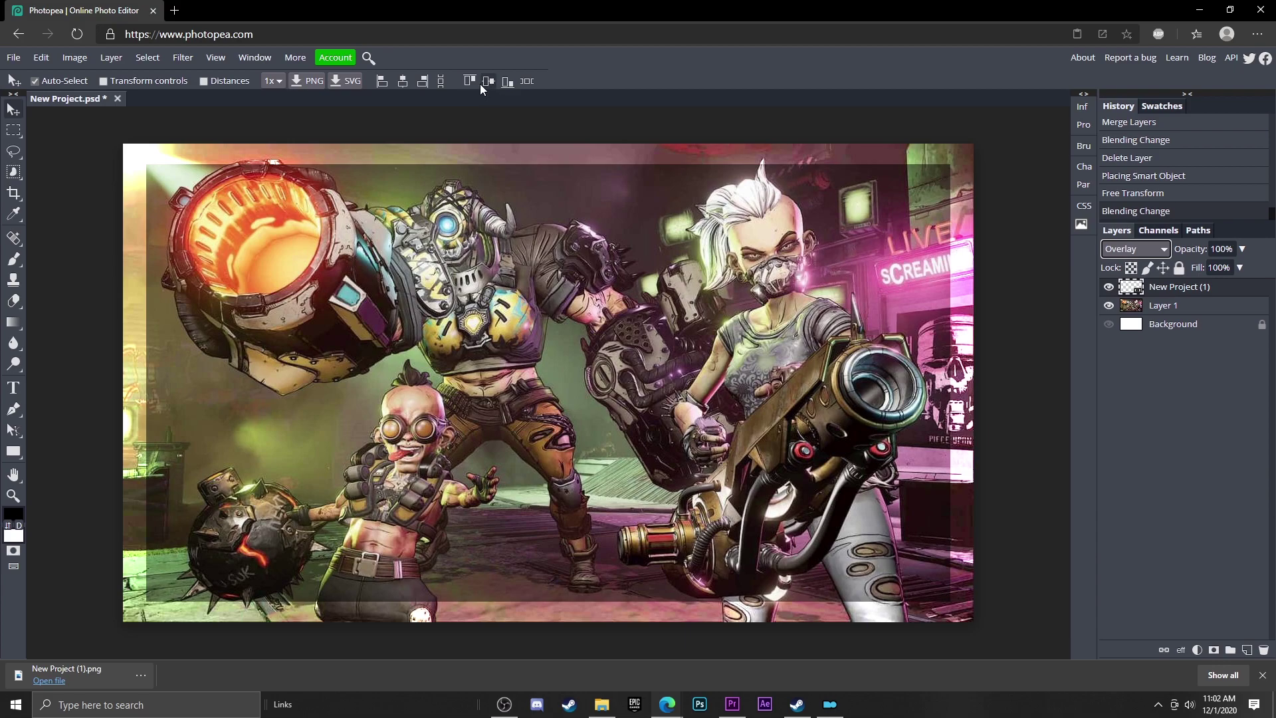
click(1194, 311)
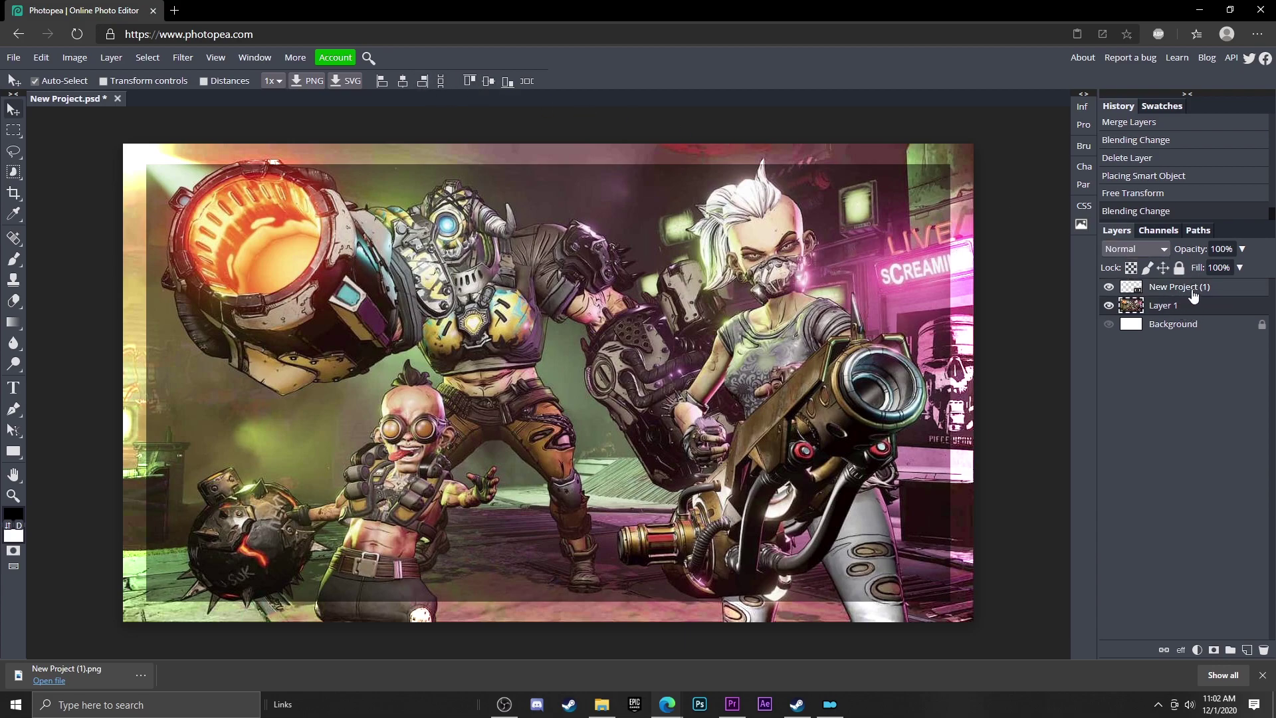